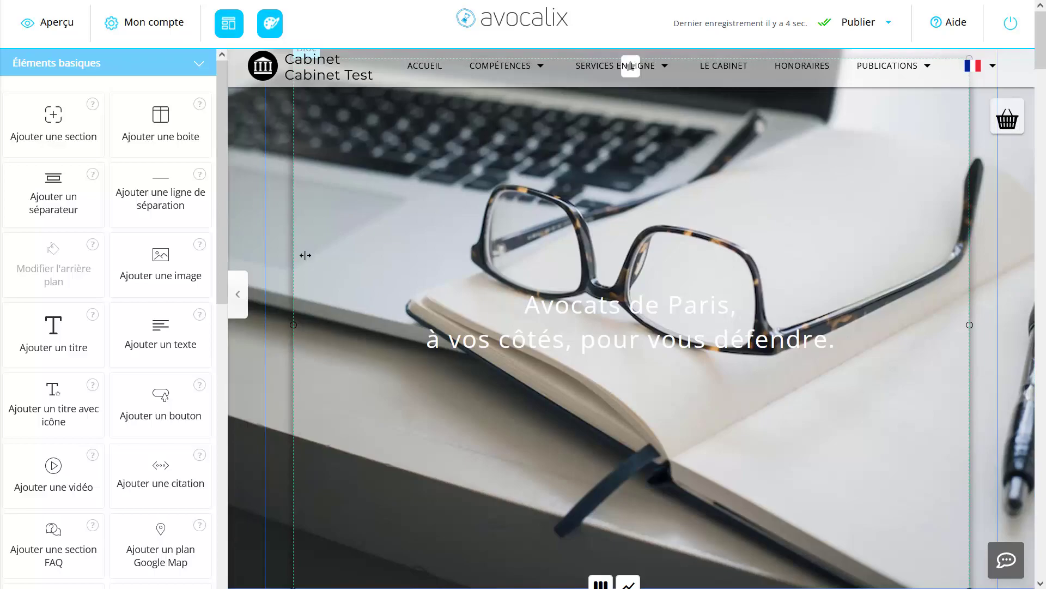
Step: Look at the available site templates and the site's style customisation options
{"action": "left_click", "coordinate": [229, 23]}
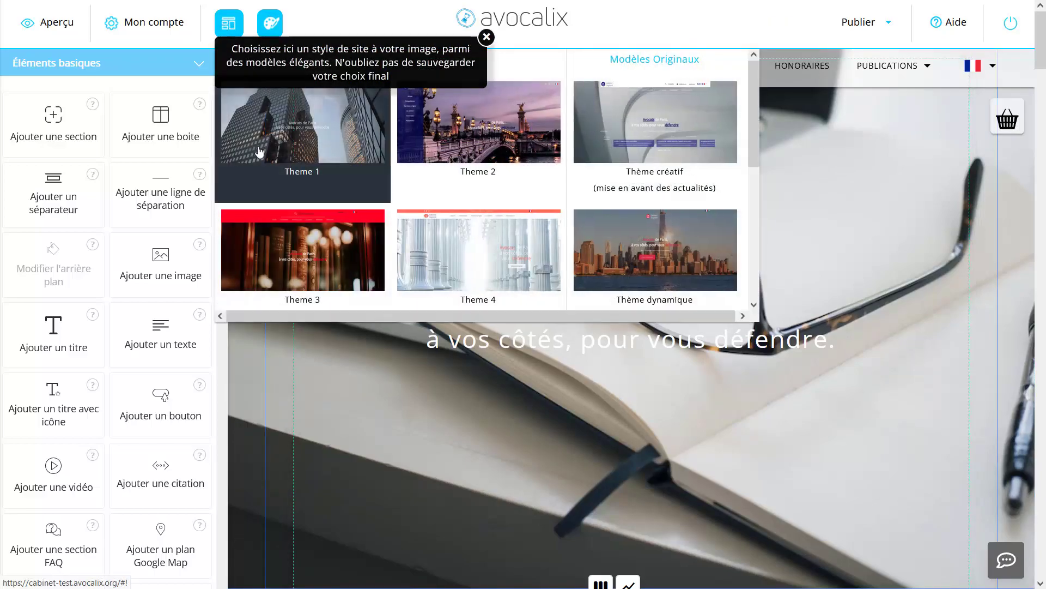
{"action": "left_click", "coordinate": [229, 23]}
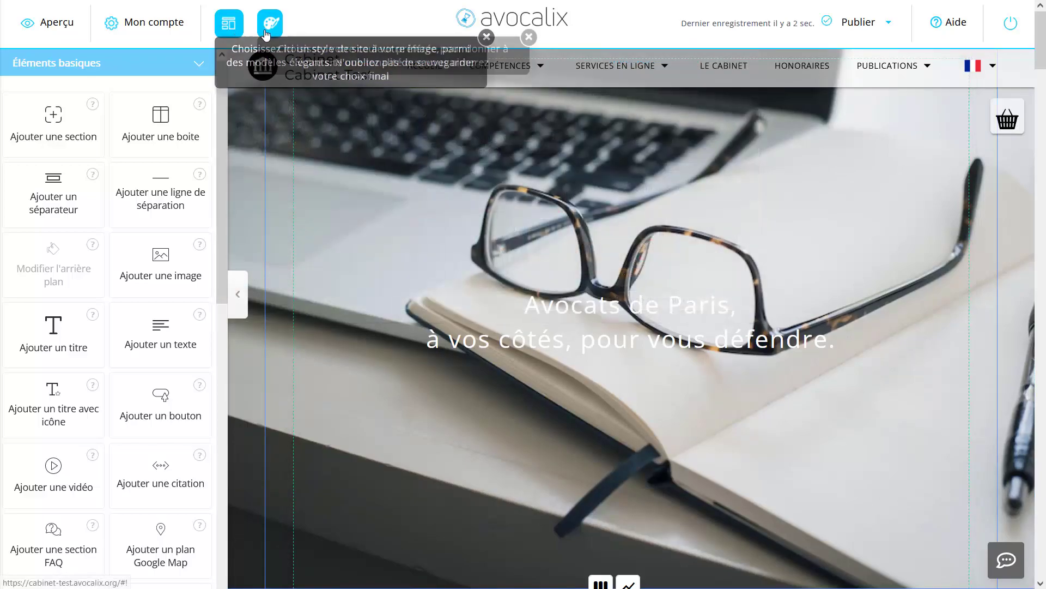
{"action": "left_click", "coordinate": [269, 23]}
{"action": "left_click", "coordinate": [271, 23]}
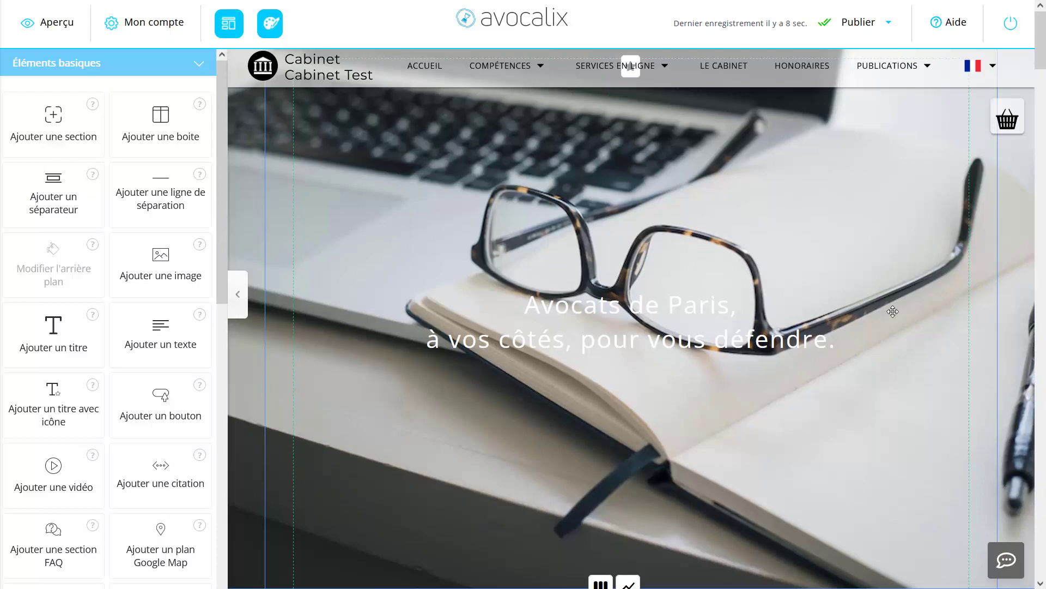
Step: Delete the "CHOISSISEZ UNE FORMULE" pricing block located between the client reviews and the publications section
{"action": "scroll", "coordinate": [584, 326], "scroll_direction": "down", "scroll_amount": 10}
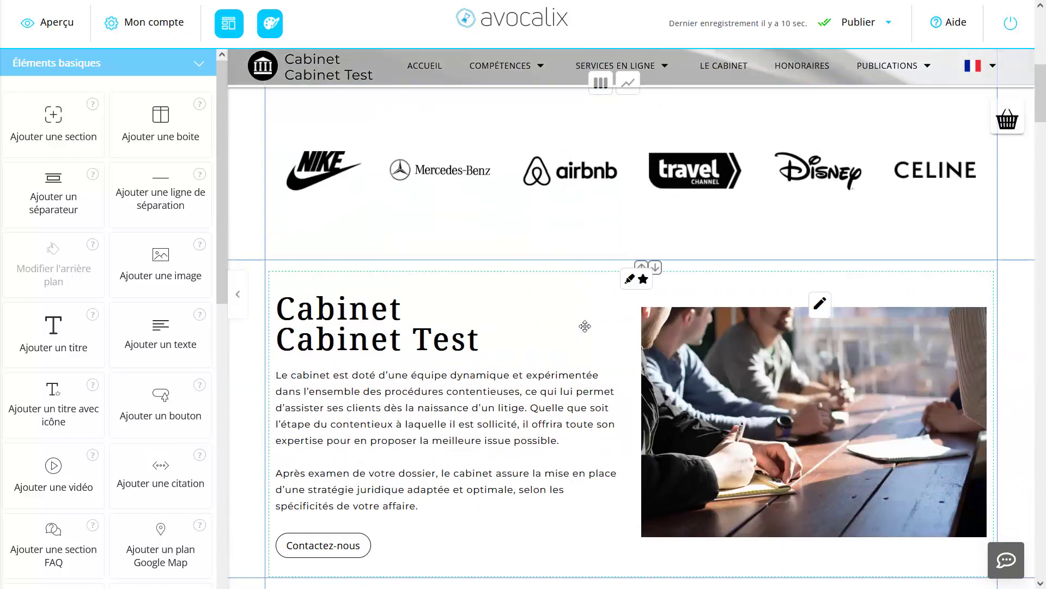
{"action": "scroll", "coordinate": [585, 326], "scroll_direction": "down", "scroll_amount": 15}
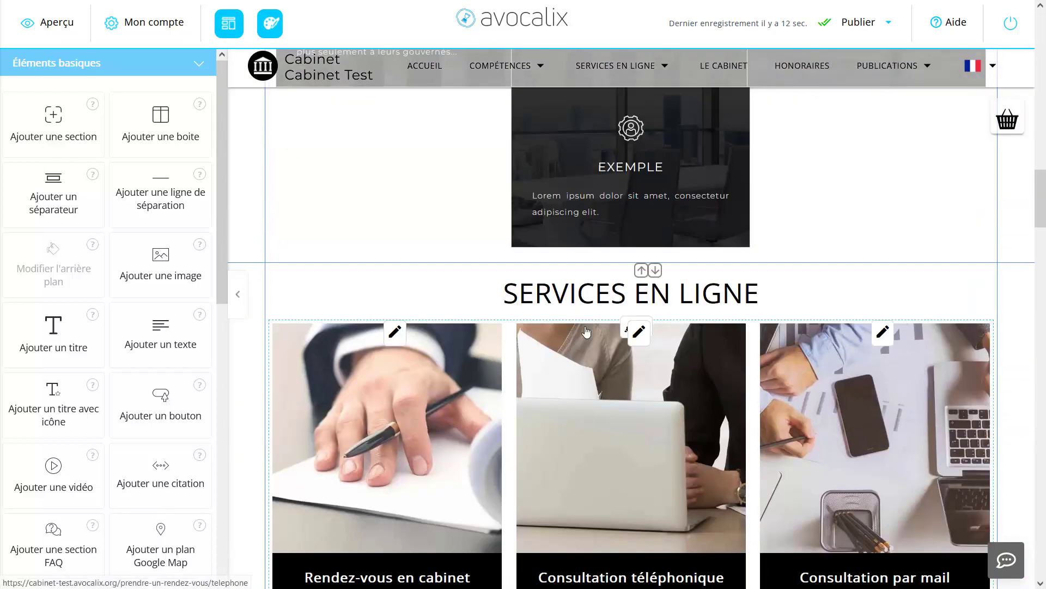
{"action": "scroll", "coordinate": [587, 332], "scroll_direction": "down", "scroll_amount": 15}
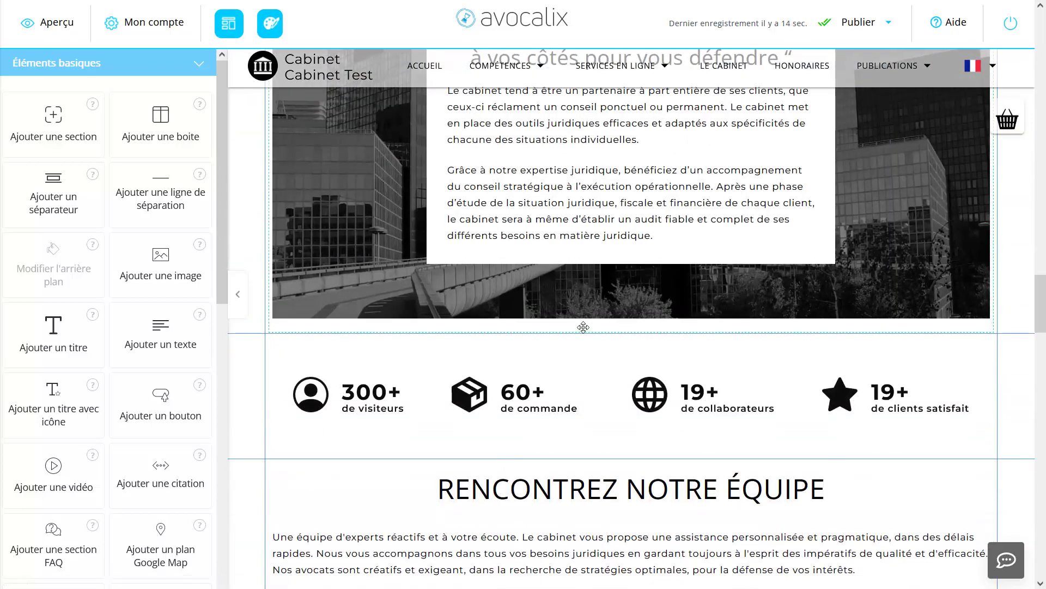
{"action": "scroll", "coordinate": [583, 327], "scroll_direction": "down", "scroll_amount": 15}
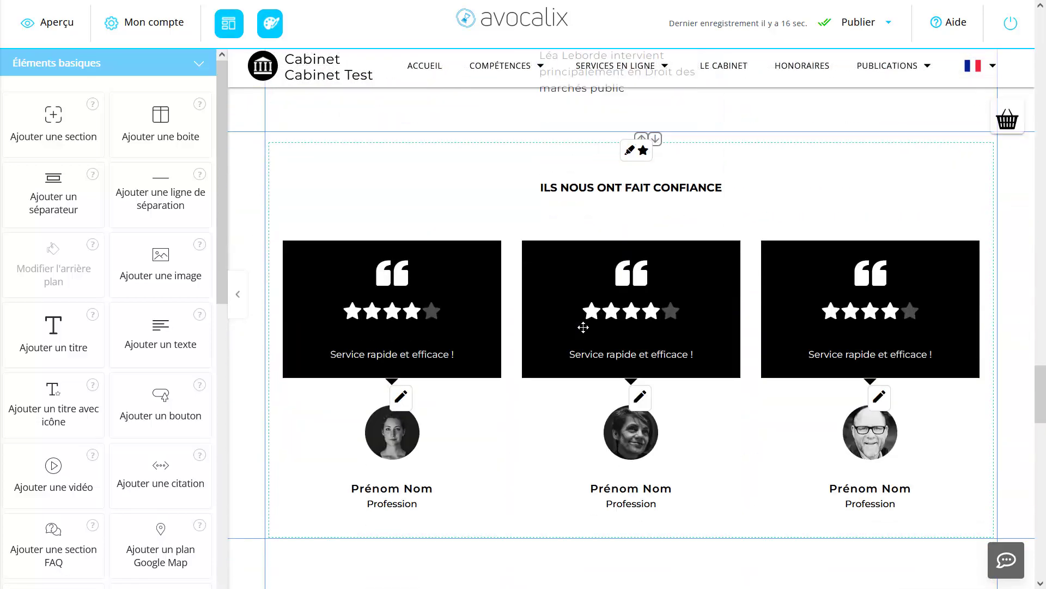
{"action": "scroll", "coordinate": [583, 327], "scroll_direction": "down", "scroll_amount": 10}
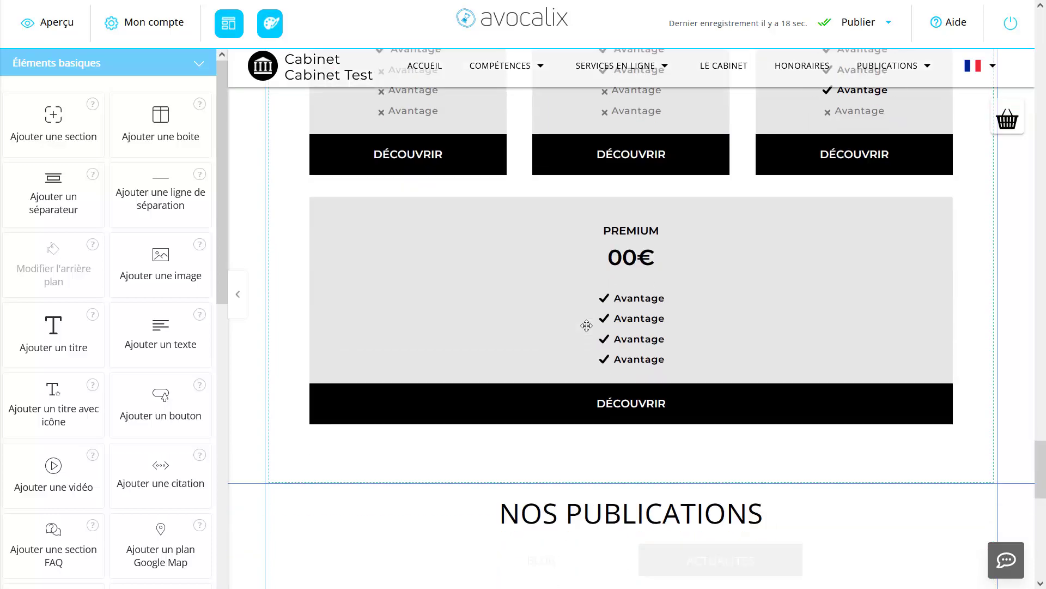
{"action": "scroll", "coordinate": [437, 310], "scroll_direction": "up", "scroll_amount": 8}
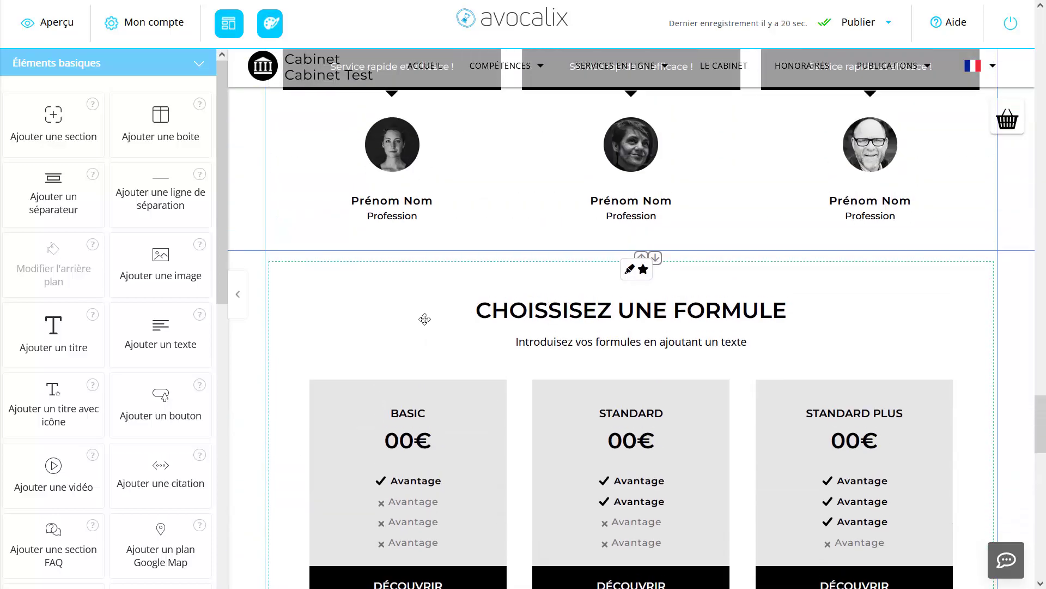
{"action": "left_click", "coordinate": [406, 295]}
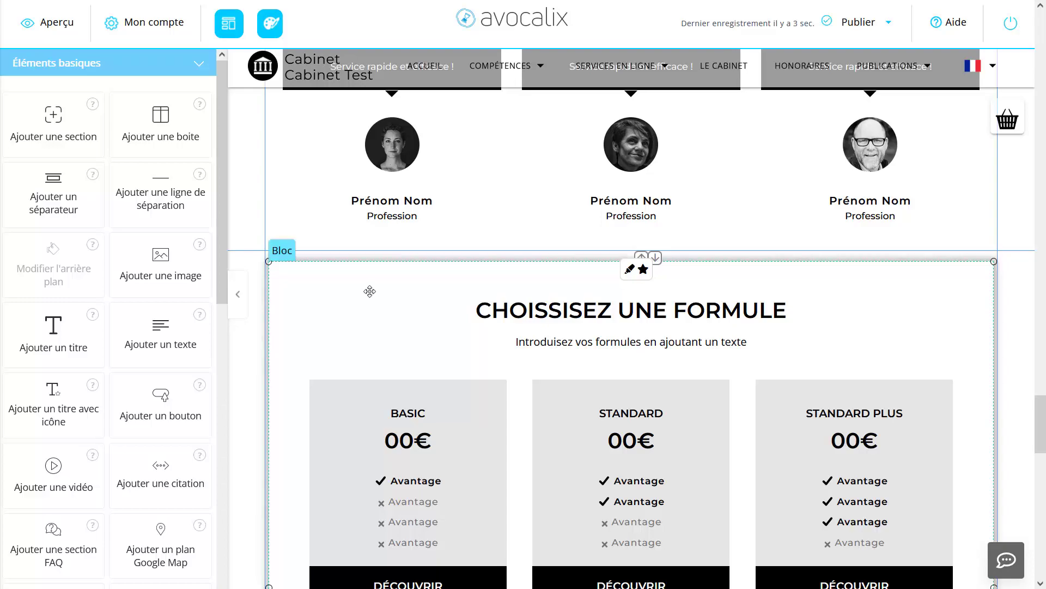
{"action": "left_click_drag", "start_coordinate": [221, 277], "coordinate": [231, 462]}
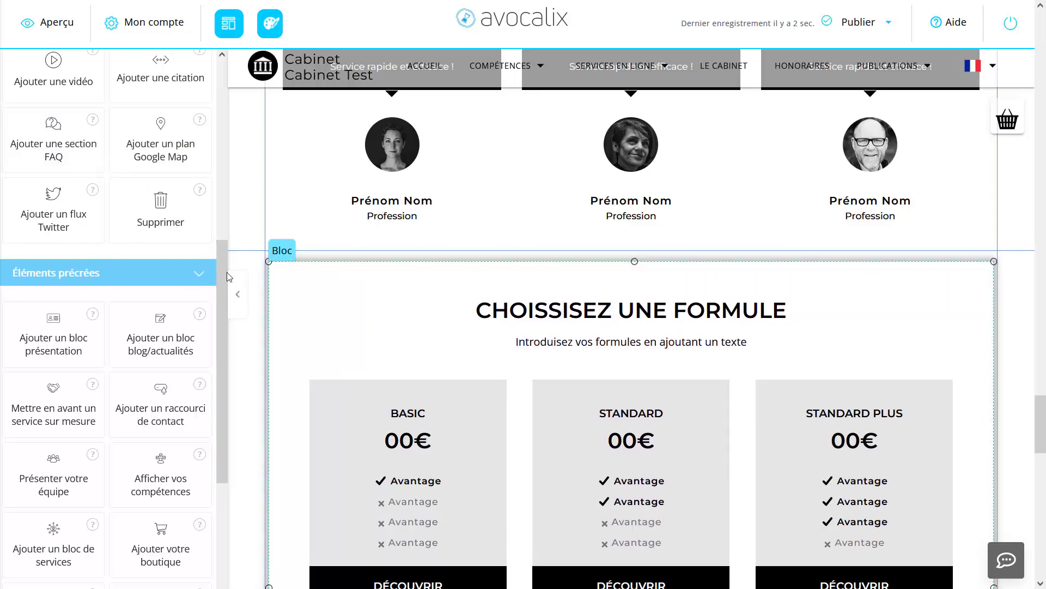
{"action": "scroll", "coordinate": [196, 246], "scroll_direction": "up", "scroll_amount": 7}
{"action": "scroll", "coordinate": [196, 173], "scroll_direction": "down", "scroll_amount": 3}
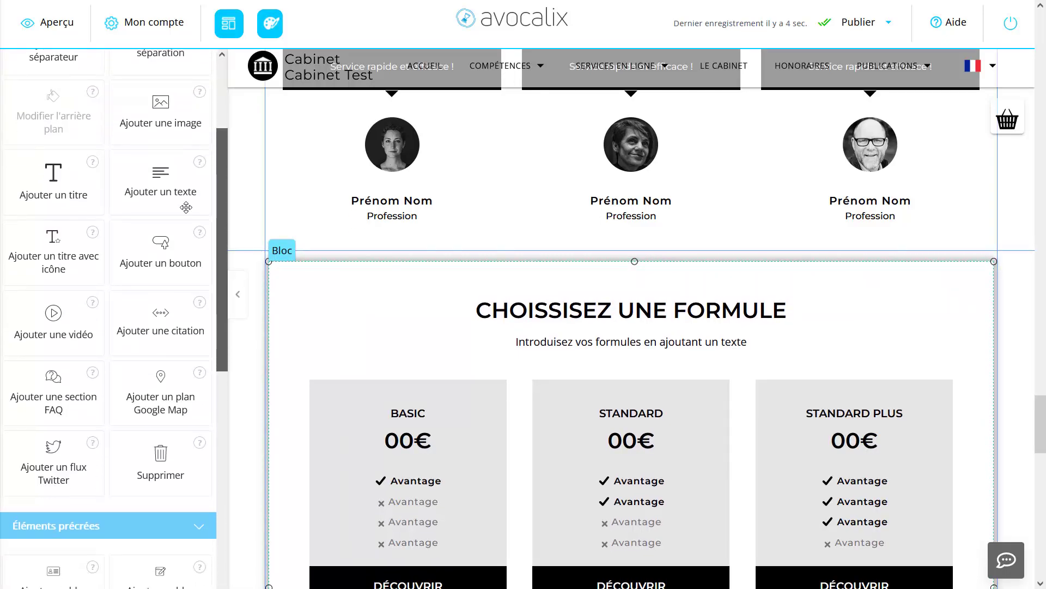
{"action": "left_click", "coordinate": [161, 460]}
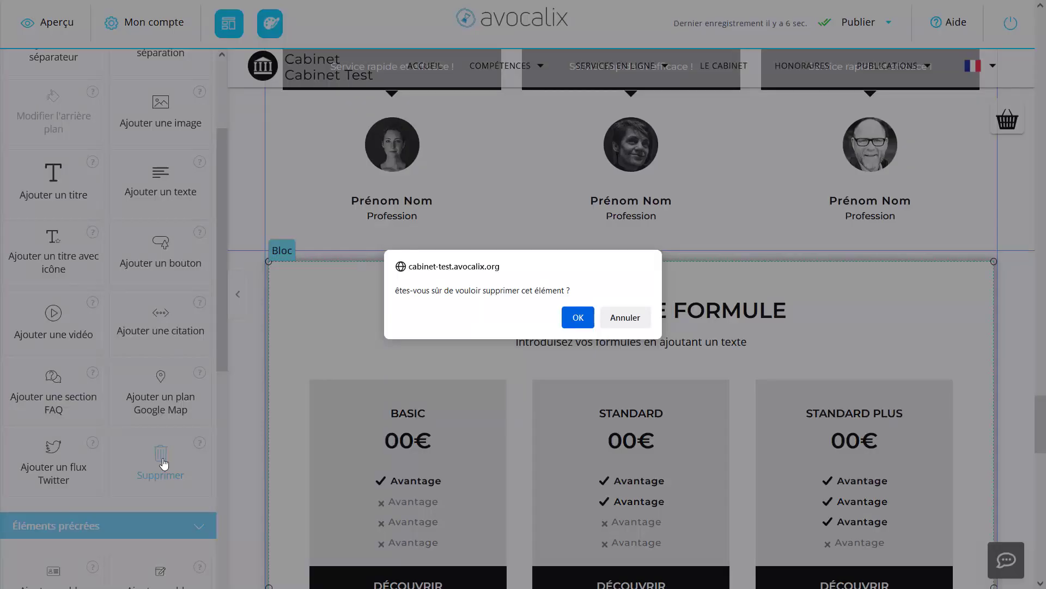
{"action": "left_click", "coordinate": [577, 317]}
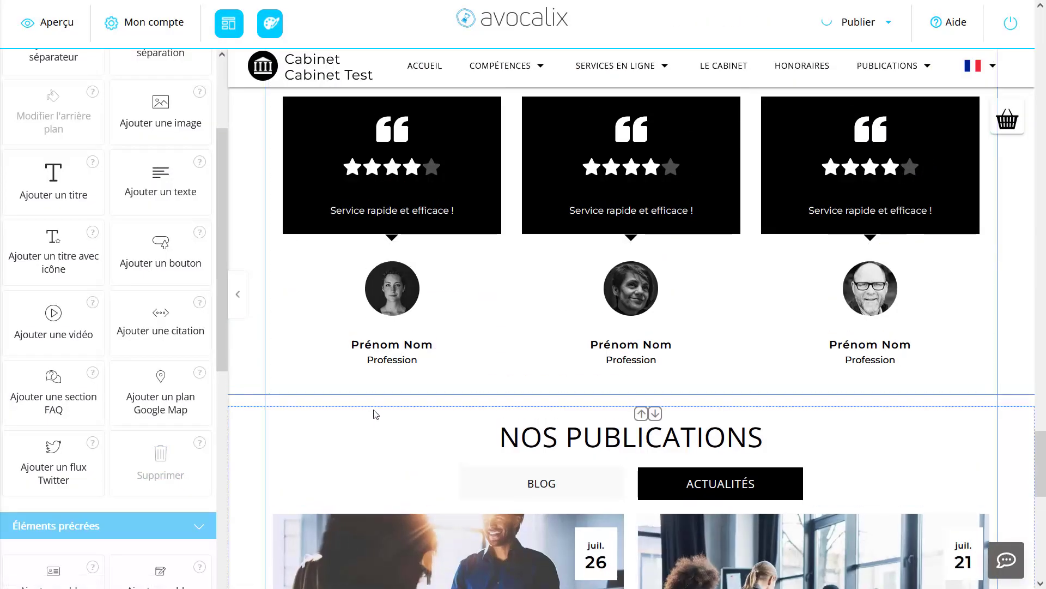
Step: Add a prebuilt pricing block to the empty section above "NOS PUBLICATIONS"
{"action": "scroll", "coordinate": [175, 387], "scroll_direction": "down", "scroll_amount": 4}
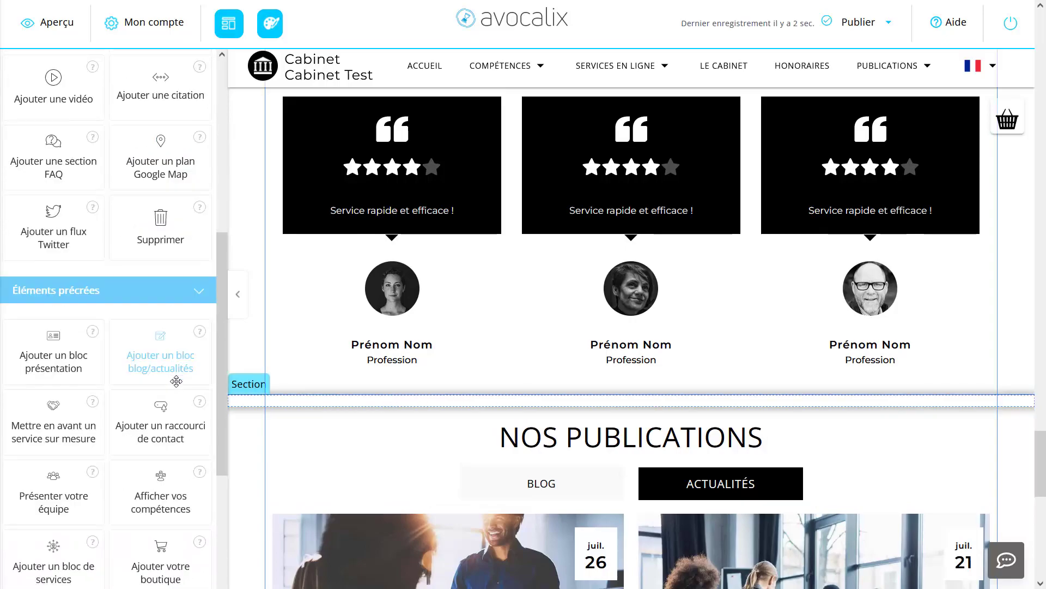
{"action": "scroll", "coordinate": [176, 381], "scroll_direction": "up", "scroll_amount": 4}
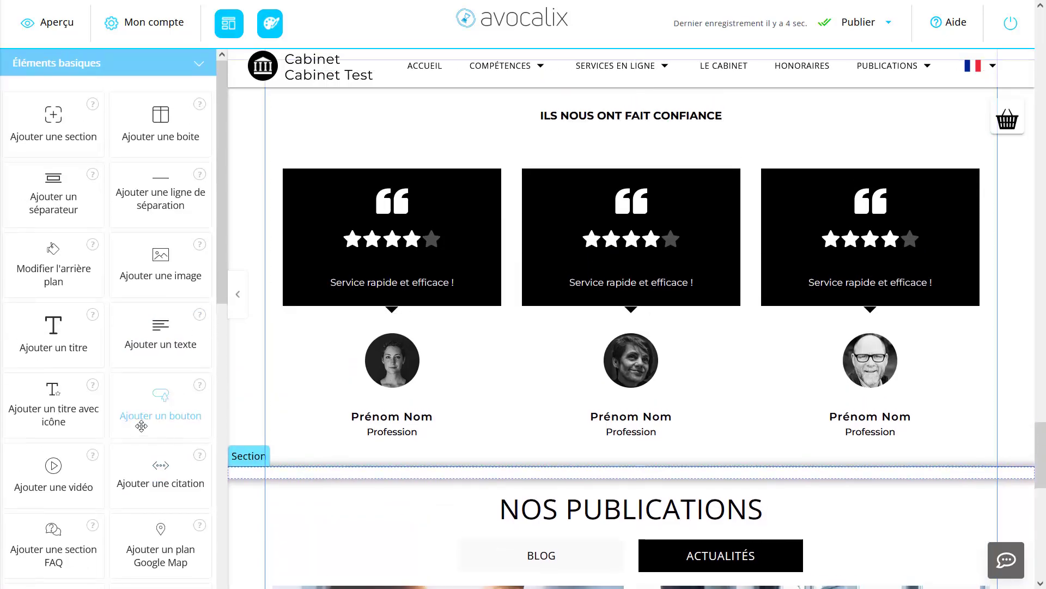
{"action": "left_click_drag", "start_coordinate": [220, 228], "coordinate": [191, 411]}
{"action": "left_click_drag", "start_coordinate": [222, 287], "coordinate": [217, 389]}
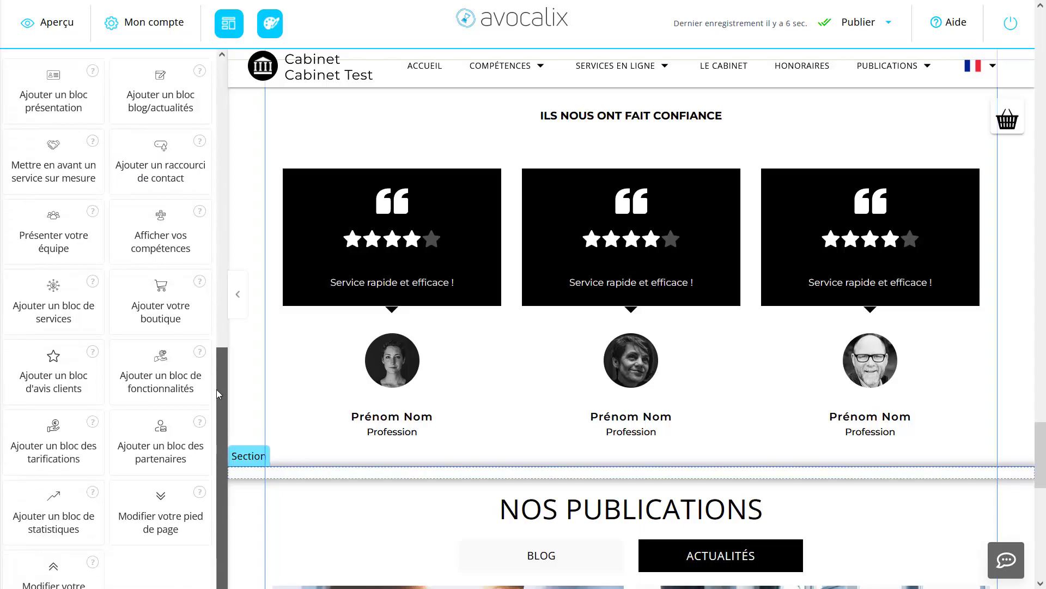
{"action": "left_click", "coordinate": [66, 435]}
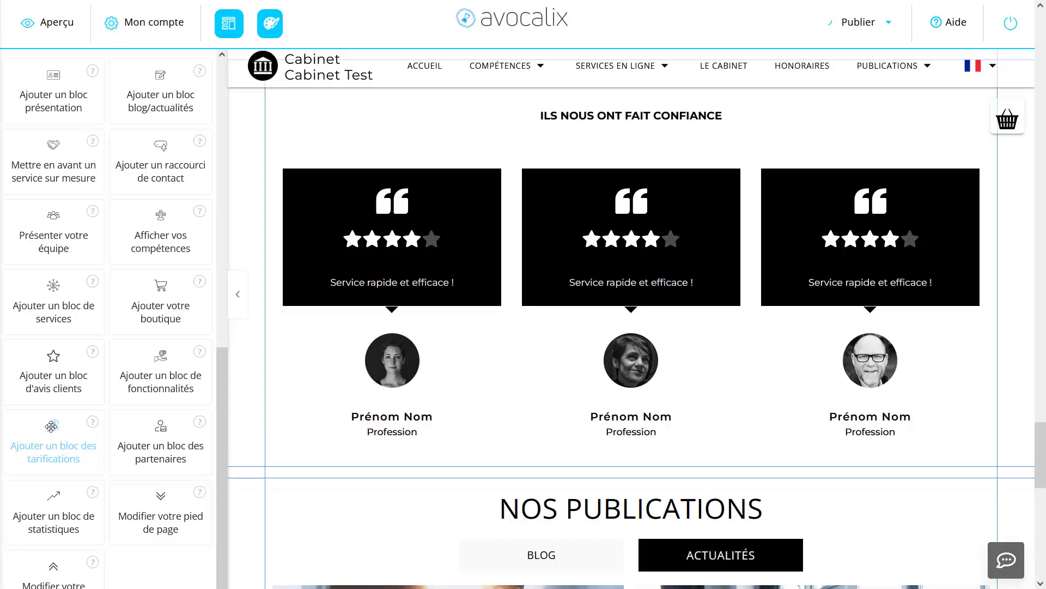
{"action": "left_click_drag", "start_coordinate": [51, 426], "coordinate": [326, 473]}
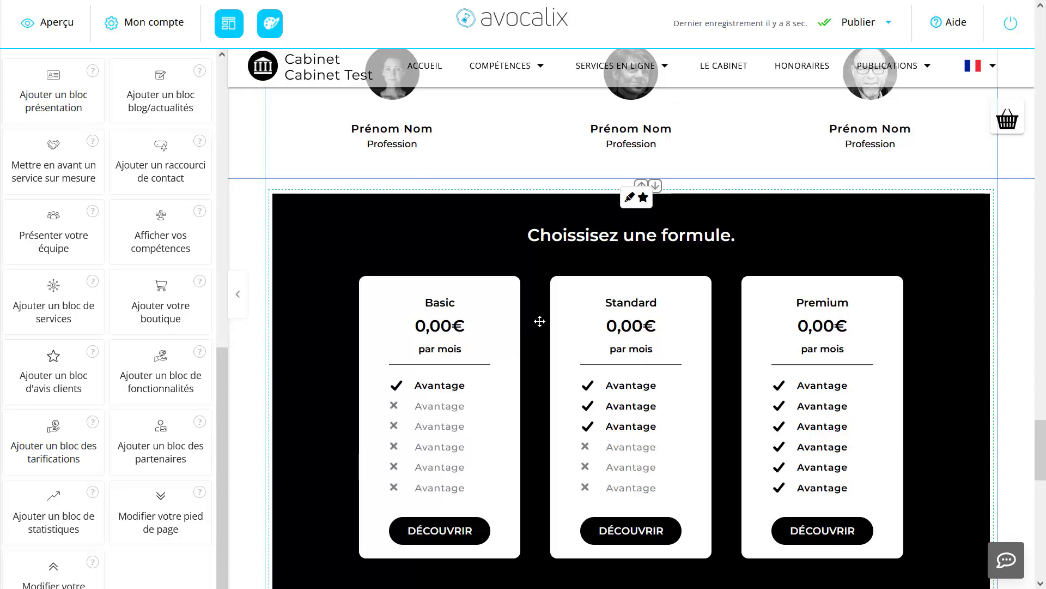
Step: Compare the alternative layout variants offered for the new pricing block
{"action": "scroll", "coordinate": [541, 321], "scroll_direction": "up", "scroll_amount": 3}
{"action": "scroll", "coordinate": [542, 319], "scroll_direction": "down", "scroll_amount": 1}
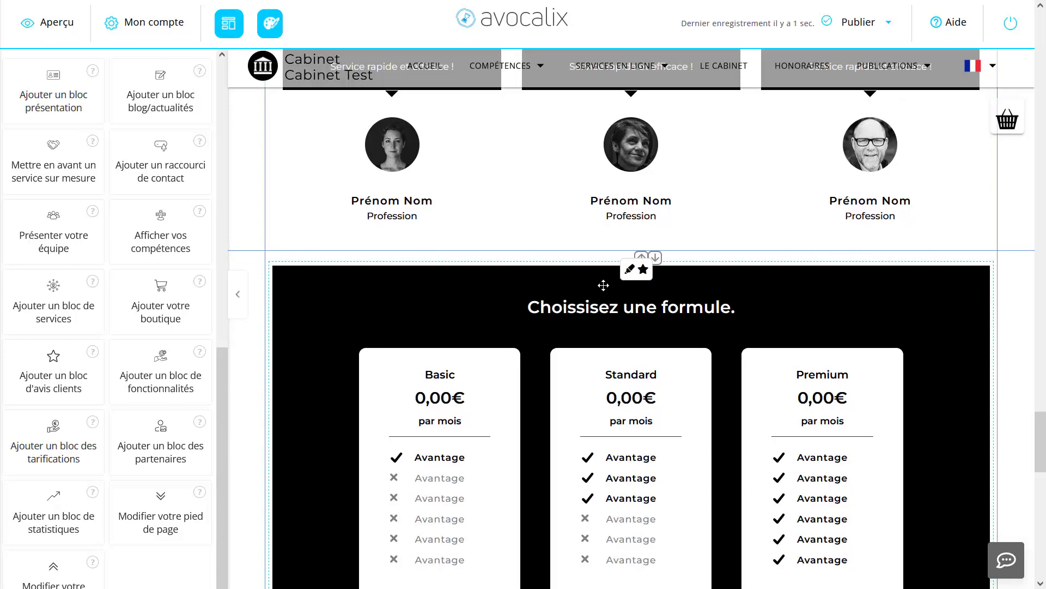
{"action": "left_click", "coordinate": [630, 270]}
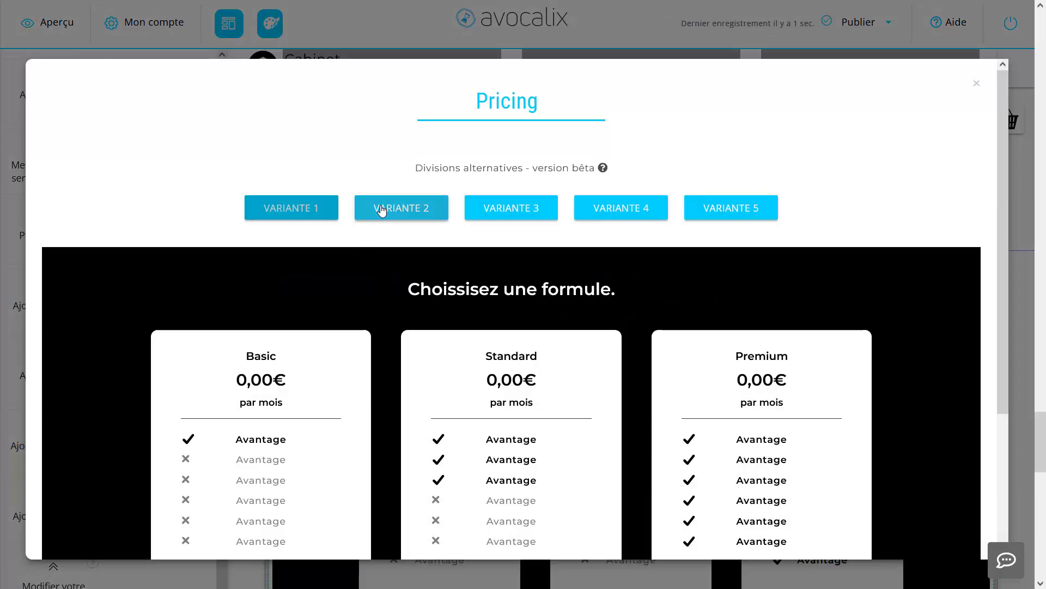
{"action": "left_click", "coordinate": [384, 208]}
{"action": "left_click", "coordinate": [507, 210]}
{"action": "left_click", "coordinate": [626, 208]}
{"action": "left_click", "coordinate": [713, 209]}
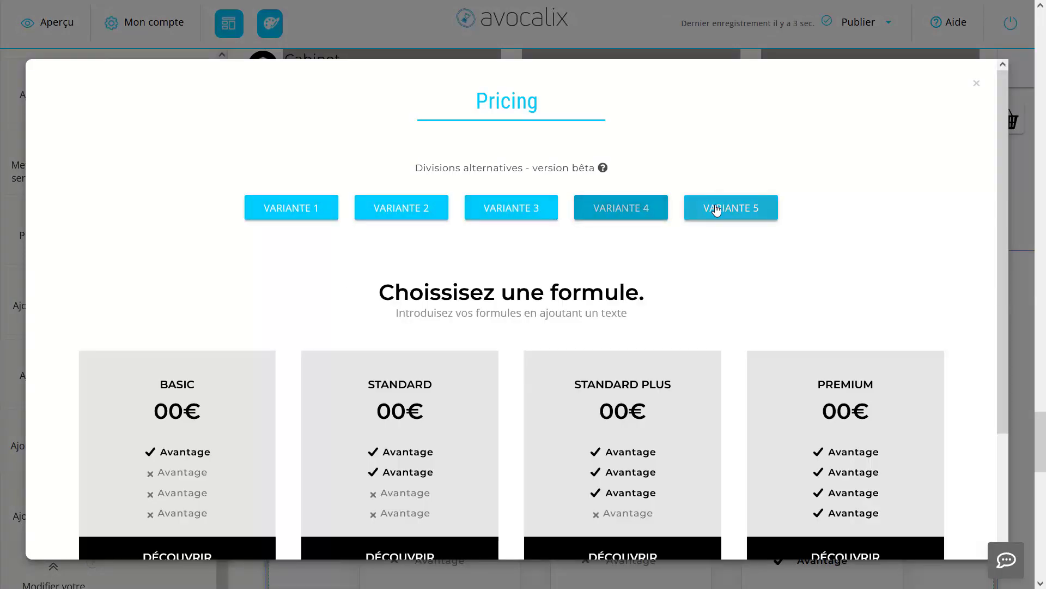
{"action": "left_click", "coordinate": [621, 208]}
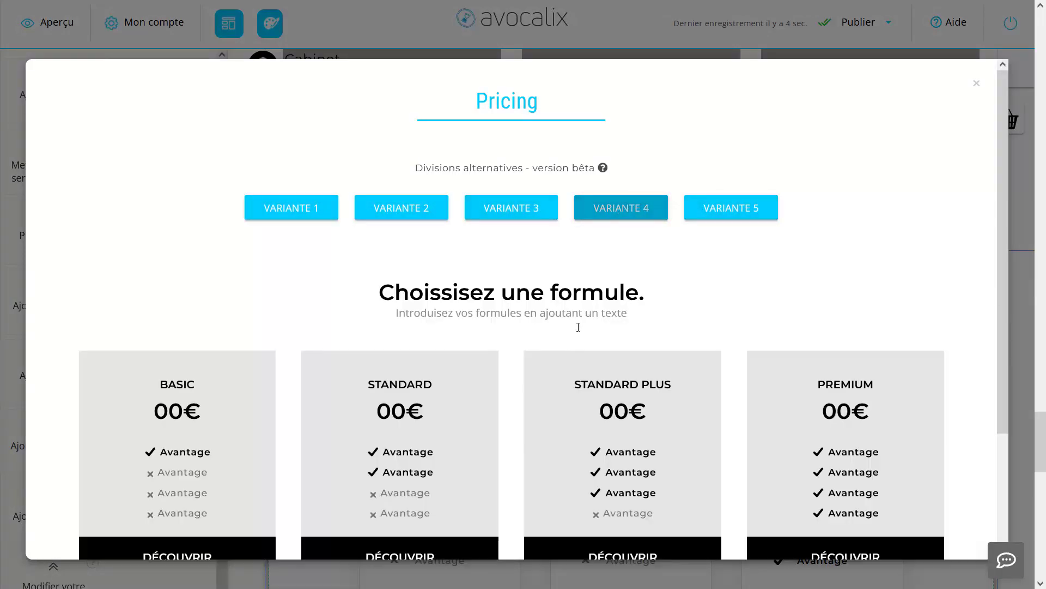
{"action": "left_click", "coordinate": [300, 210]}
{"action": "left_click", "coordinate": [387, 210]}
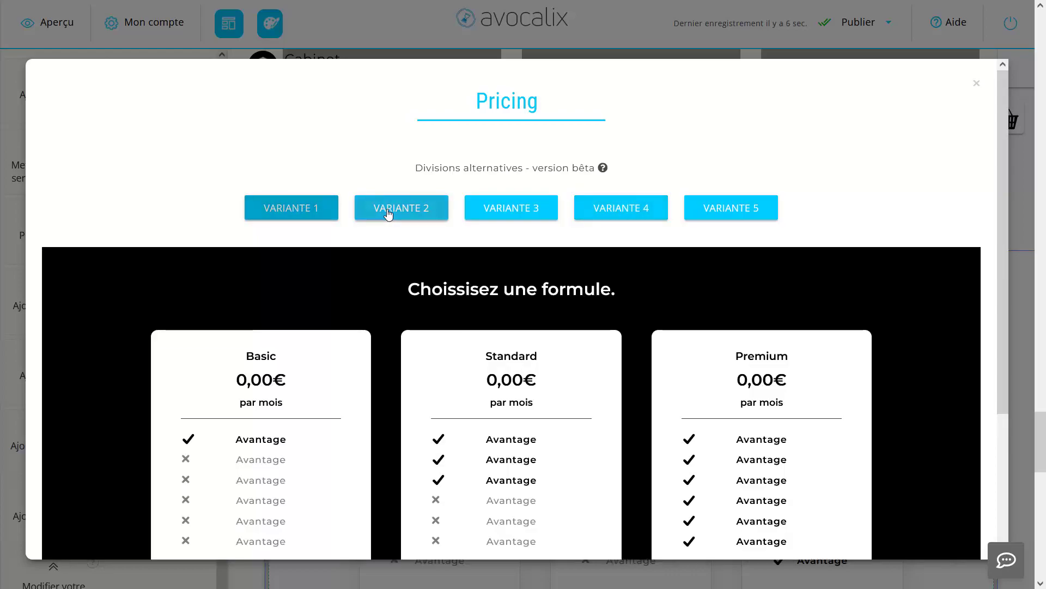
{"action": "left_click", "coordinate": [511, 210]}
Step: Apply the Variante 2 layout to the pricing block
{"action": "left_click", "coordinate": [432, 208]}
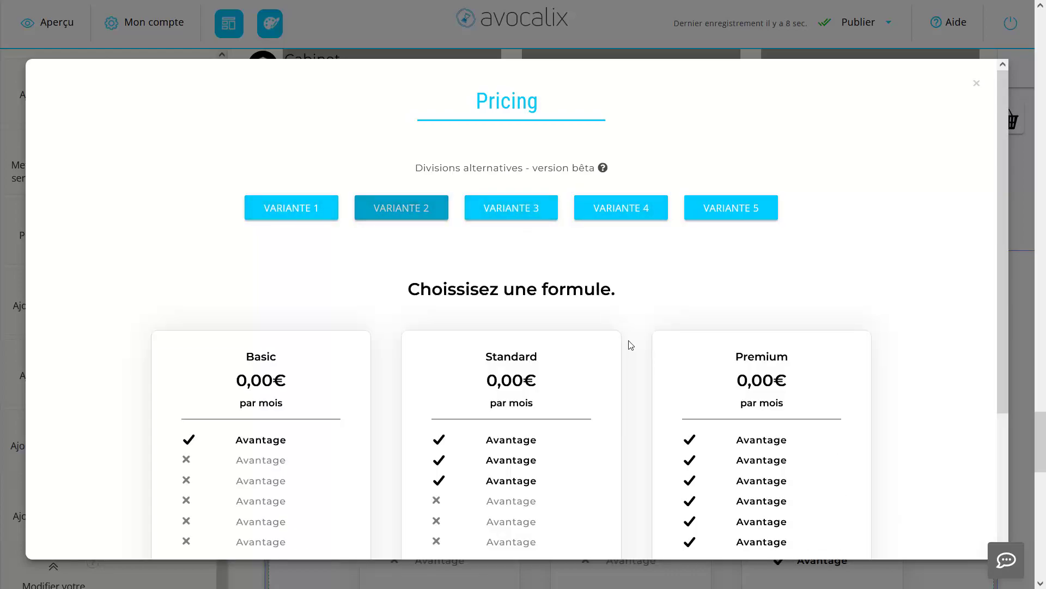
{"action": "scroll", "coordinate": [600, 350], "scroll_direction": "down", "scroll_amount": 3}
{"action": "scroll", "coordinate": [425, 303], "scroll_direction": "up", "scroll_amount": 2}
{"action": "scroll", "coordinate": [410, 276], "scroll_direction": "up", "scroll_amount": 2}
{"action": "scroll", "coordinate": [578, 354], "scroll_direction": "down", "scroll_amount": 3}
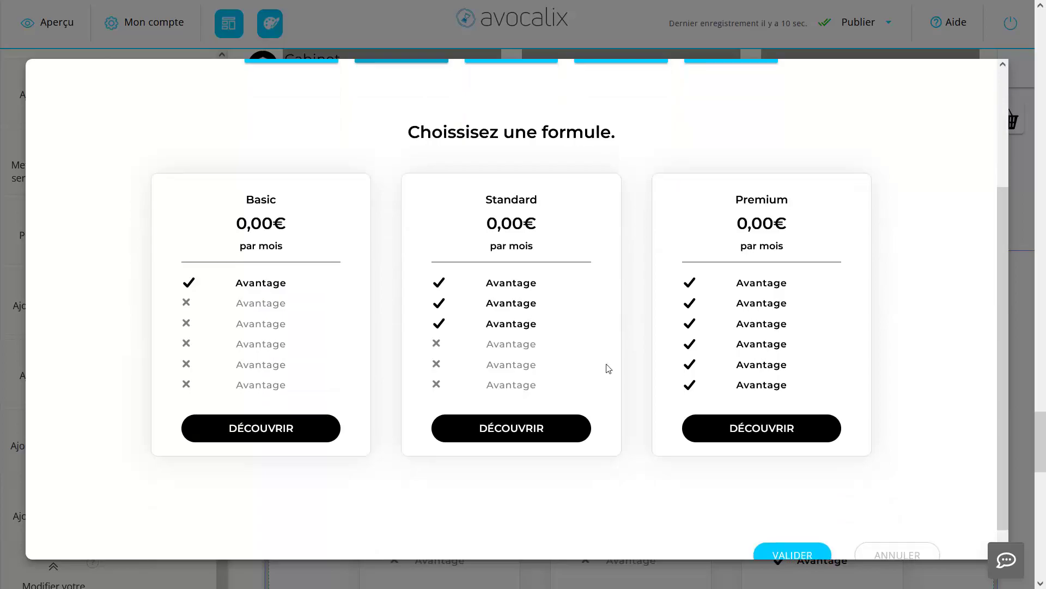
{"action": "left_click", "coordinate": [778, 555]}
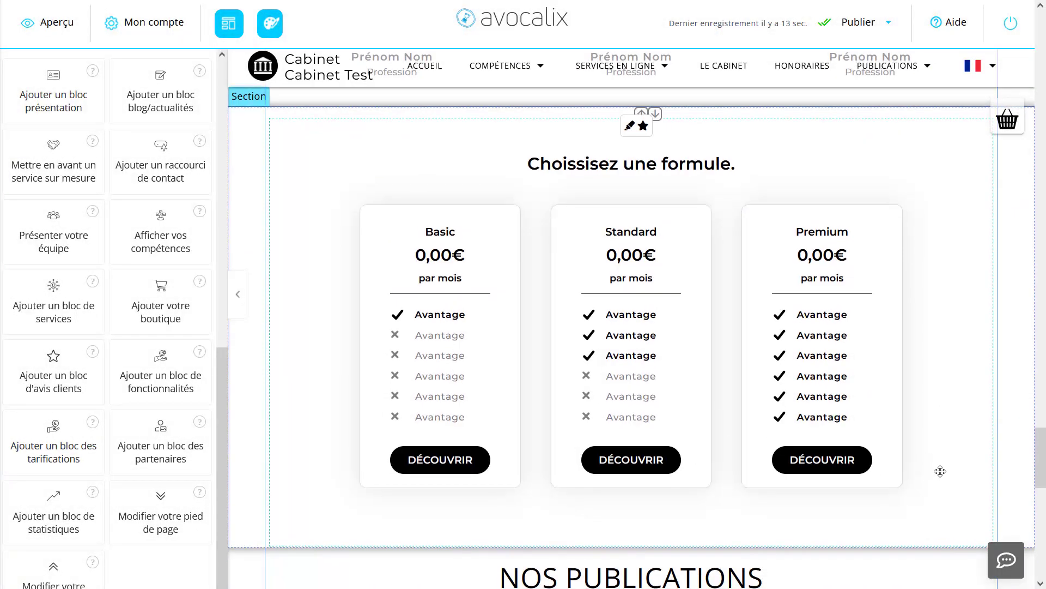
Step: Replace the pricing block's heading with "Nos différentes offres"
{"action": "scroll", "coordinate": [934, 465], "scroll_direction": "up", "scroll_amount": 3}
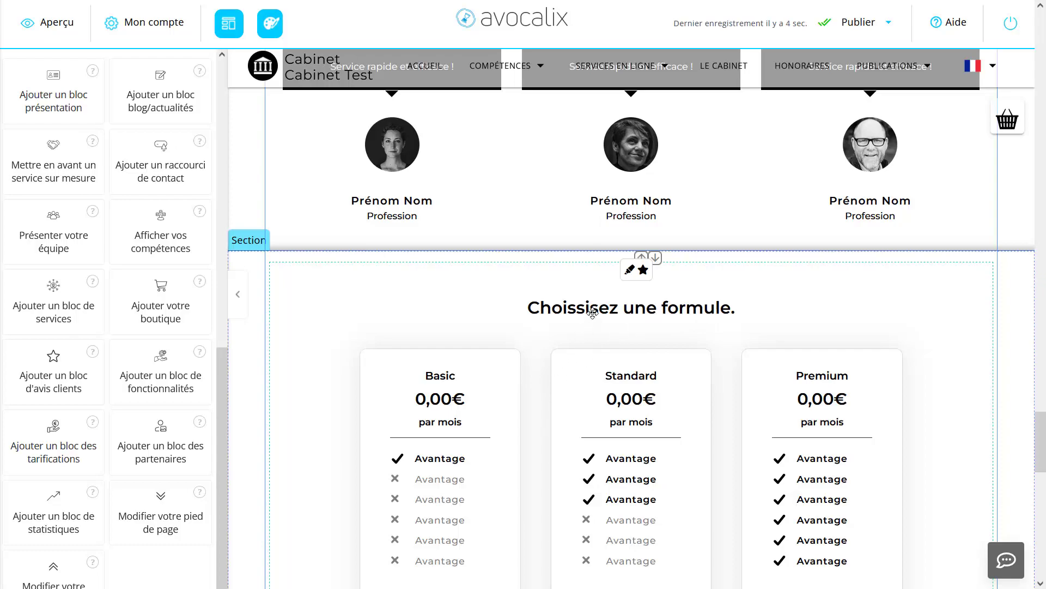
{"action": "left_click", "coordinate": [609, 310]}
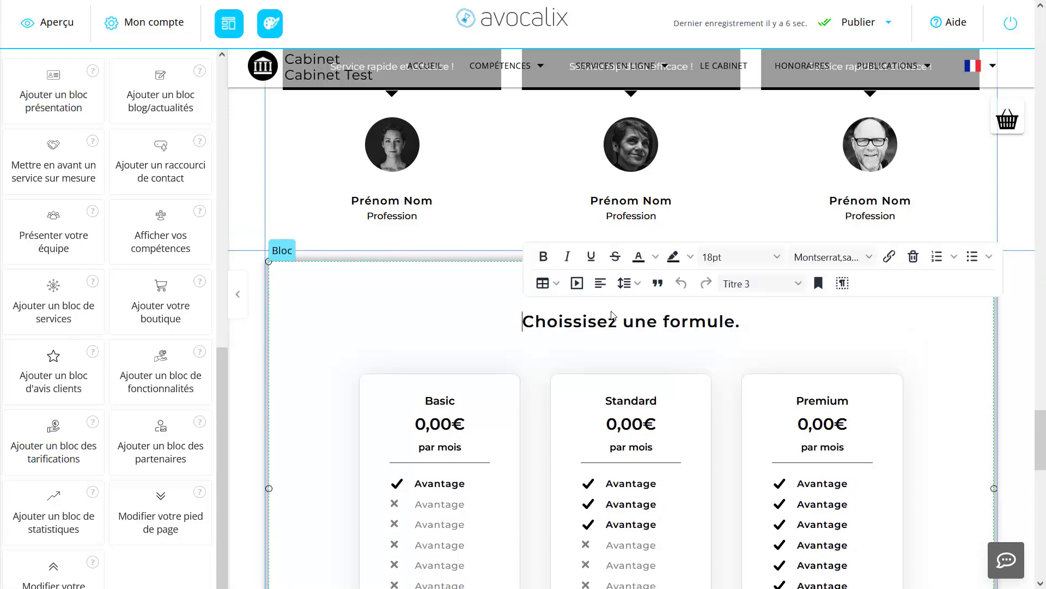
{"action": "triple_click", "coordinate": [602, 322]}
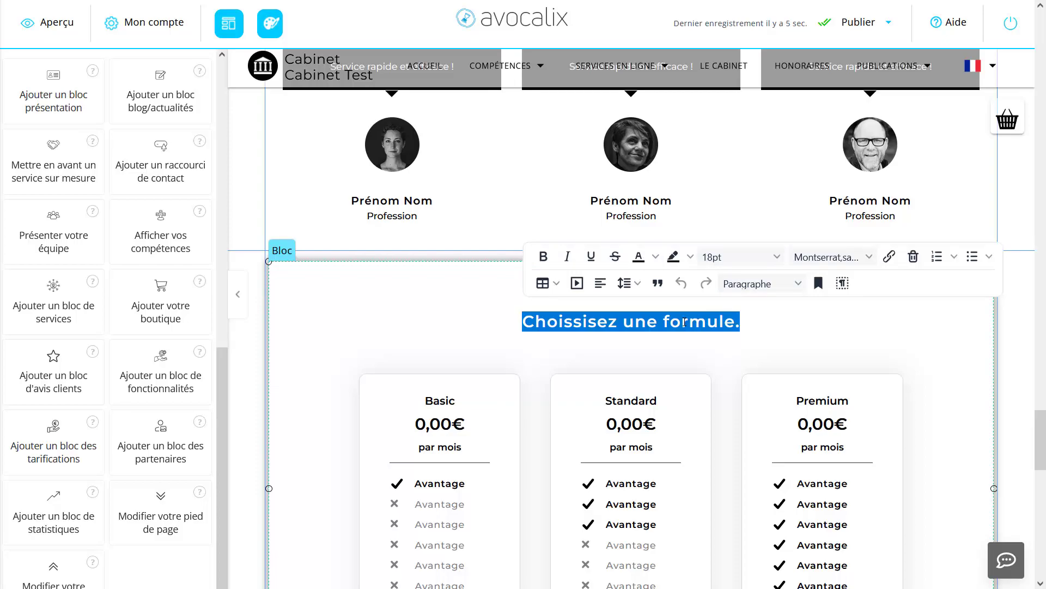
{"action": "type", "text": "Nos "}
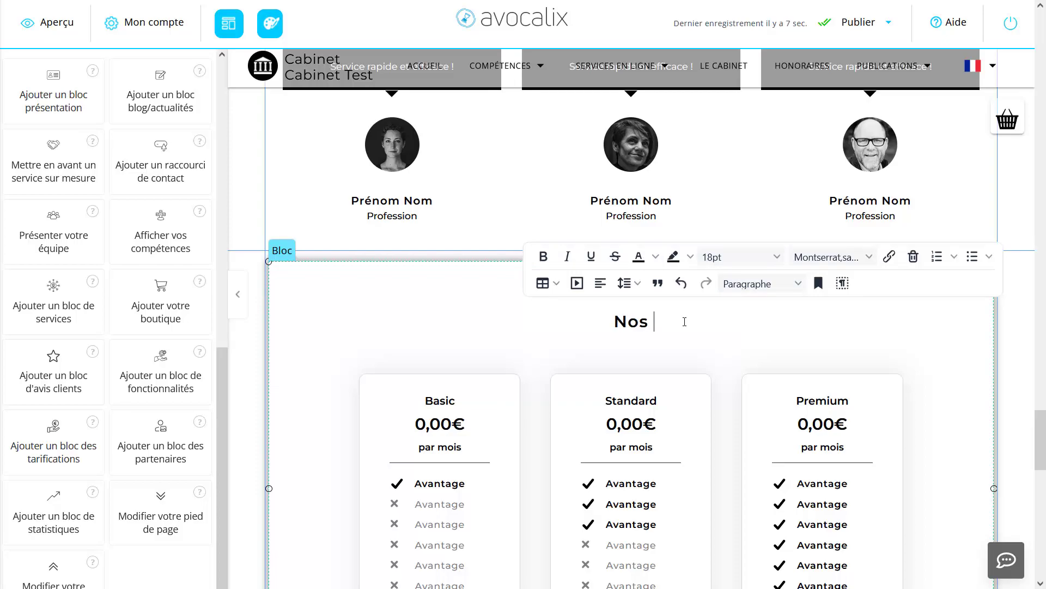
{"action": "type", "text": "différentes"}
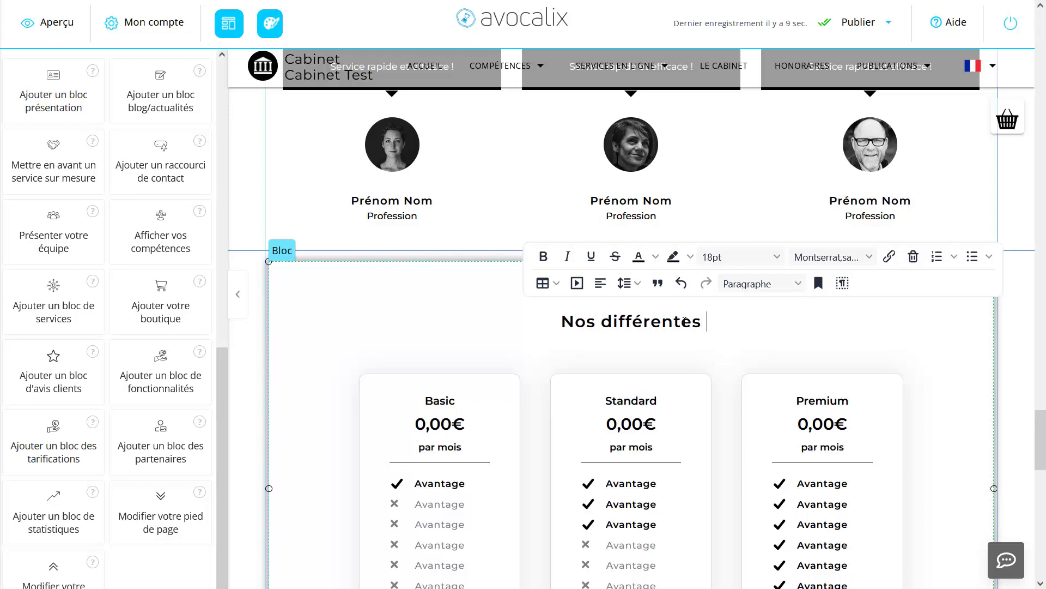
{"action": "type", "text": " ofrres"}
{"action": "key", "text": "BackSpace"}
{"action": "key", "text": "BackSpace"}
{"action": "key", "text": "BackSpace"}
{"action": "key", "text": "BackSpace"}
{"action": "type", "text": "fres"}
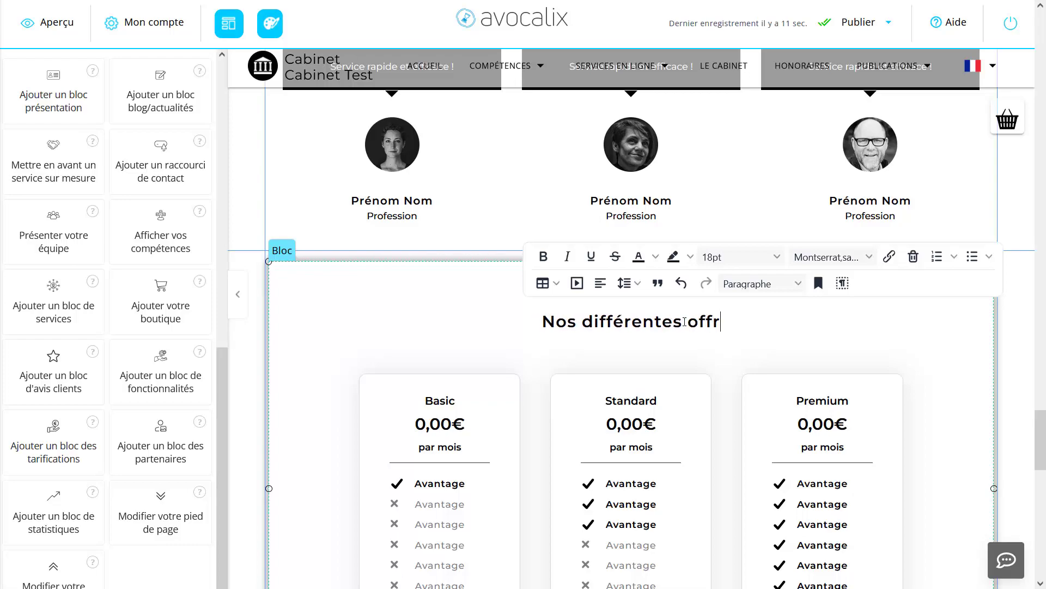
Step: Select the whole "Nos différentes offres" heading and open the list of help videos
{"action": "left_click", "coordinate": [735, 325]}
{"action": "triple_click", "coordinate": [546, 322]}
{"action": "left_click", "coordinate": [546, 322]}
{"action": "triple_click", "coordinate": [546, 323]}
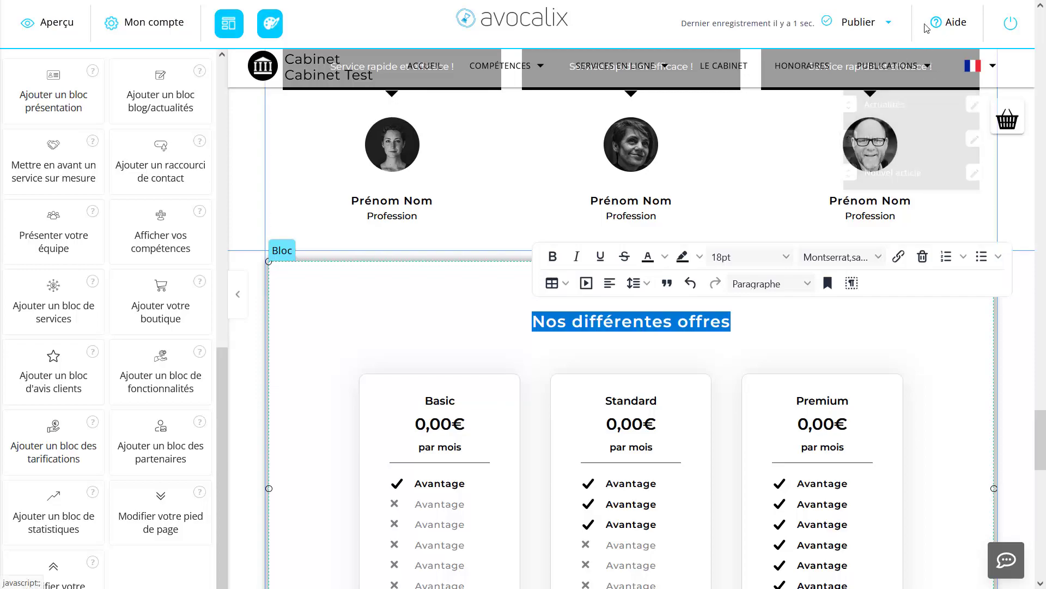
{"action": "left_click", "coordinate": [950, 25]}
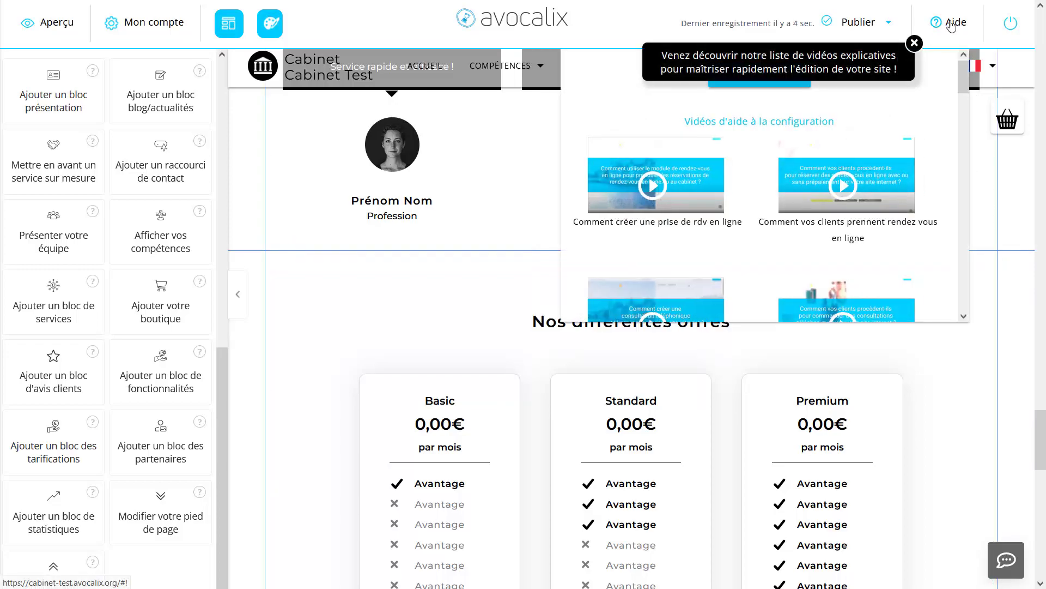
Step: Close the help videos and set the prices to 10,00€ for Basic, 20,00€ for Standard and 30,00€ for Premium
{"action": "left_click", "coordinate": [954, 25]}
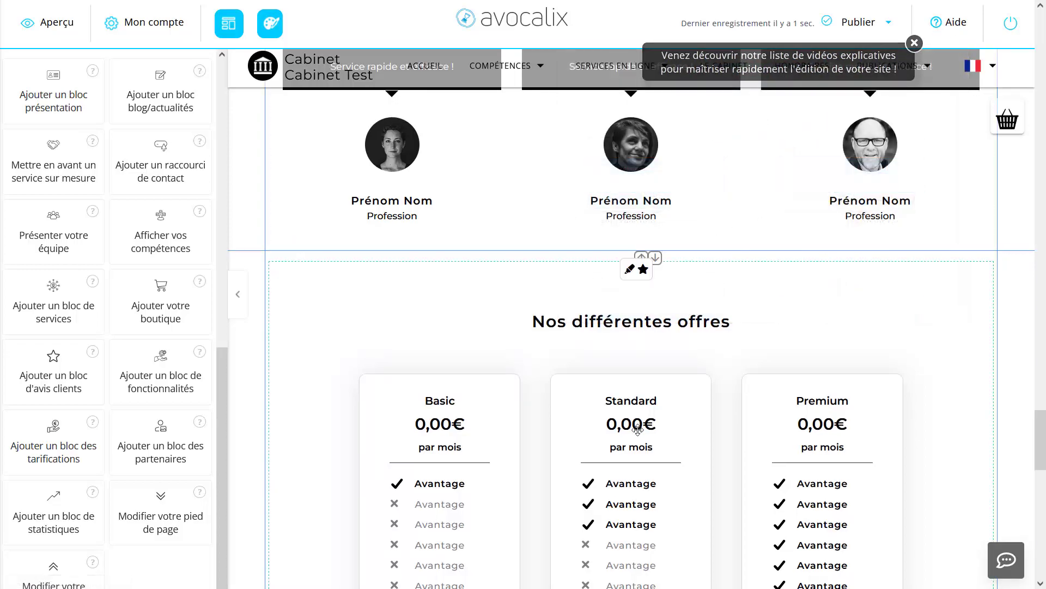
{"action": "scroll", "coordinate": [545, 369], "scroll_direction": "down", "scroll_amount": 3}
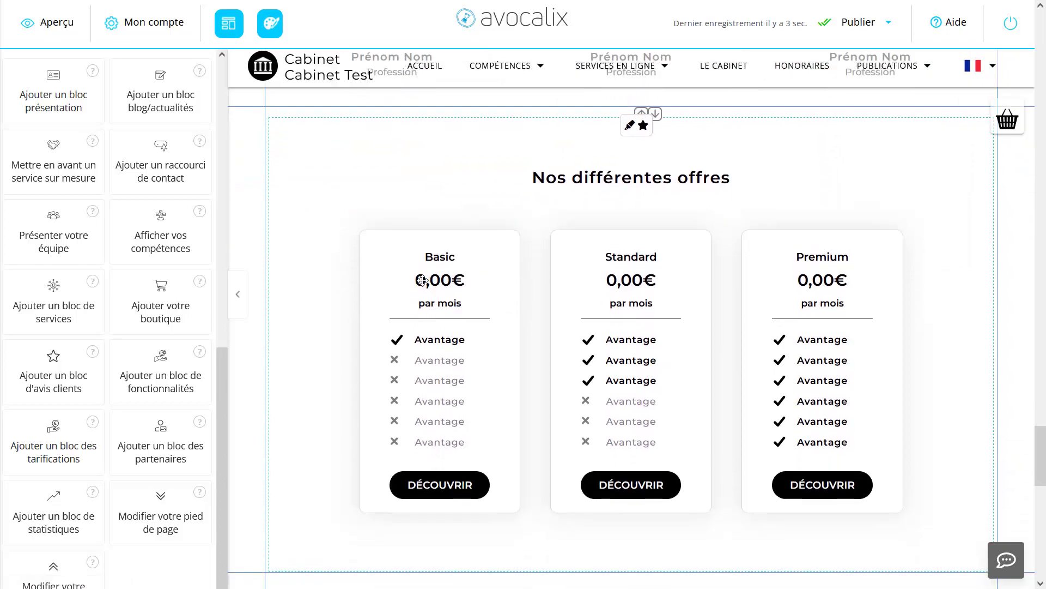
{"action": "left_click", "coordinate": [422, 280]}
{"action": "double_click", "coordinate": [423, 280]}
{"action": "key", "text": "Home"}
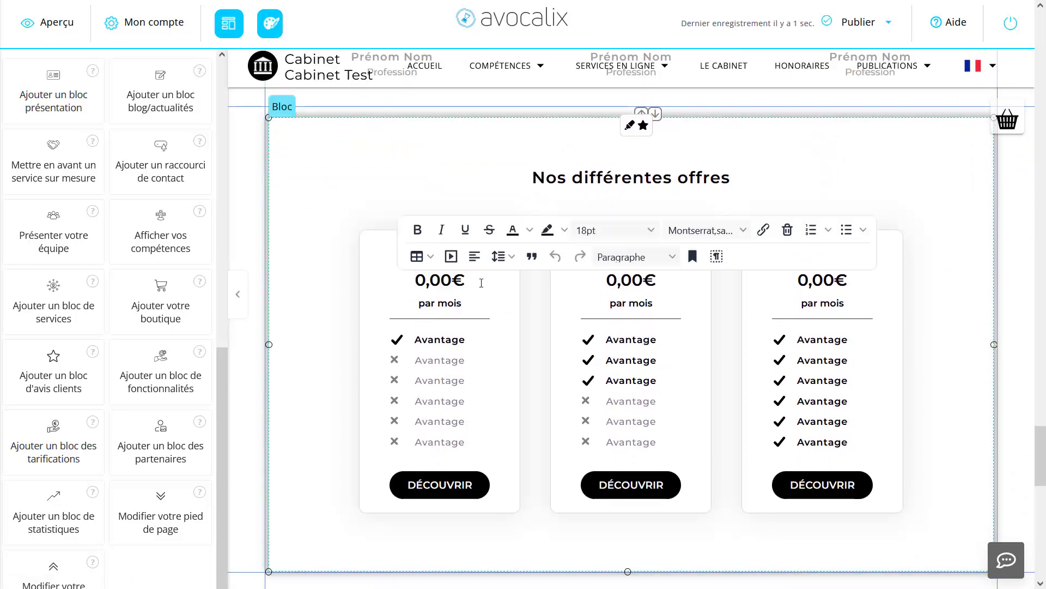
{"action": "type", "text": "1"}
{"action": "double_click", "coordinate": [613, 280]}
{"action": "key", "text": "Home"}
{"action": "type", "text": "2"}
{"action": "double_click", "coordinate": [799, 280]}
{"action": "key", "text": "Home"}
{"action": "type", "text": "3"}
{"action": "left_click", "coordinate": [436, 285]}
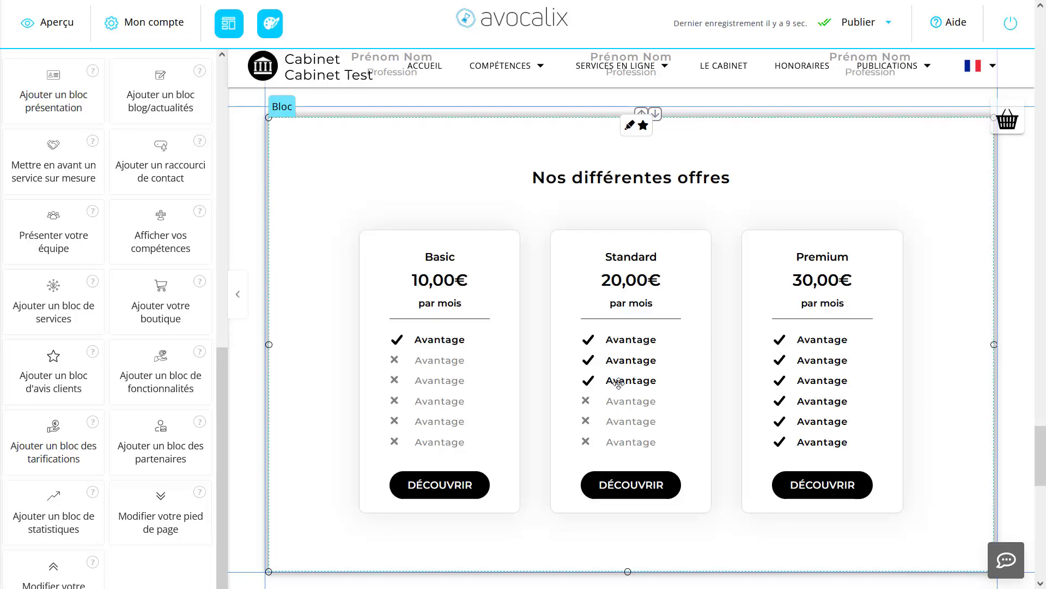
Step: Try including the Standard offer's fourth advantage, revert it, and mark the third advantage as not included
{"action": "left_click", "coordinate": [586, 404]}
{"action": "left_click", "coordinate": [585, 406]}
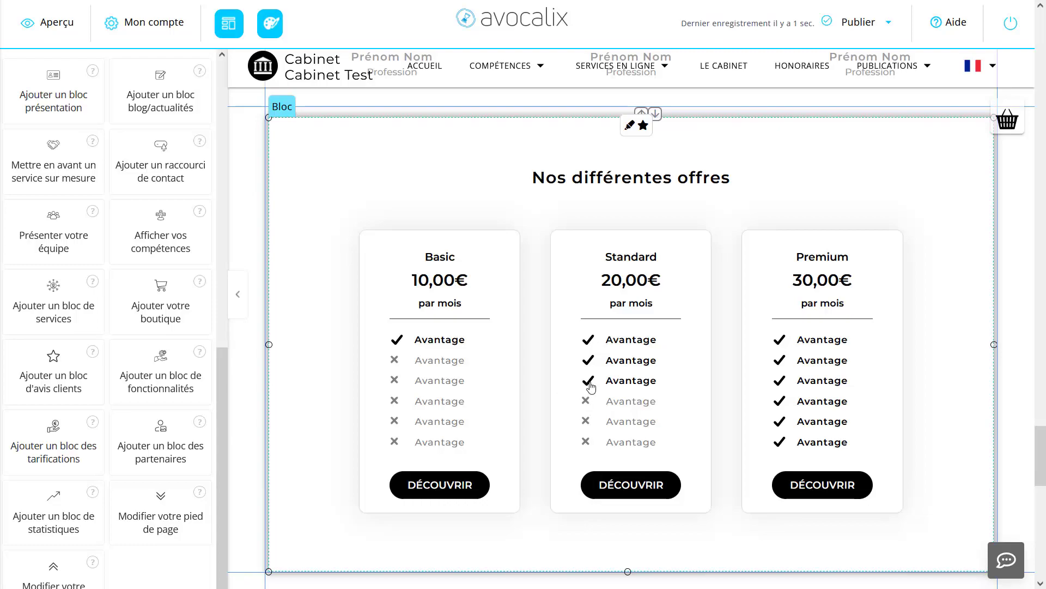
{"action": "left_click", "coordinate": [586, 380]}
Step: Switch the Premium offer's last two advantages to not included and back to included
{"action": "left_click", "coordinate": [780, 442]}
{"action": "left_click", "coordinate": [781, 422]}
{"action": "left_click", "coordinate": [774, 423]}
{"action": "left_click", "coordinate": [777, 442]}
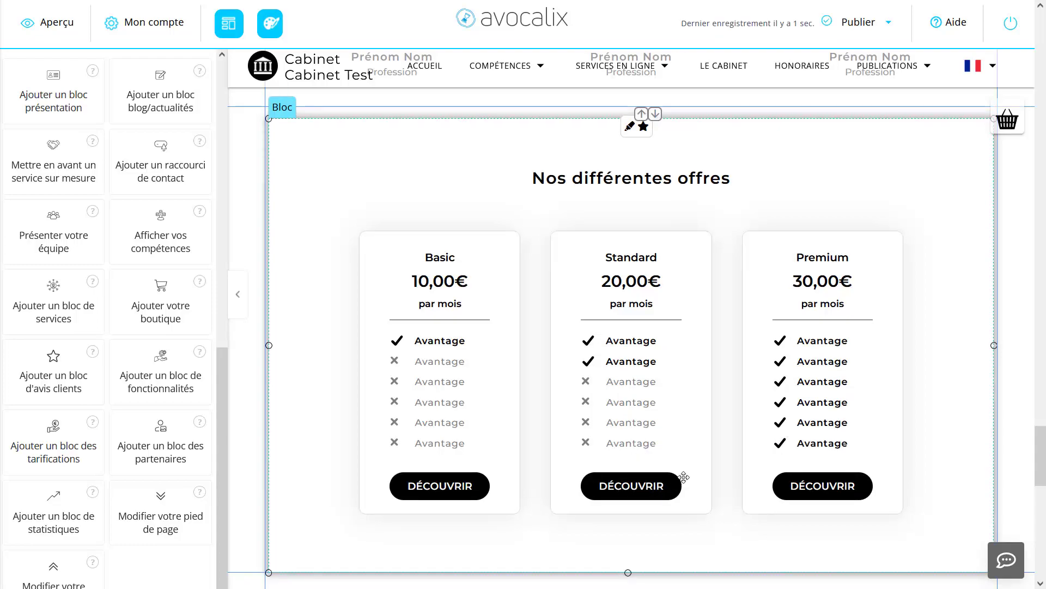
Step: Select the Standard offer's DÉCOUVRIR button text to view its formatting options, and deselect it
{"action": "left_click", "coordinate": [663, 485]}
{"action": "left_click_drag", "start_coordinate": [664, 485], "coordinate": [598, 485]}
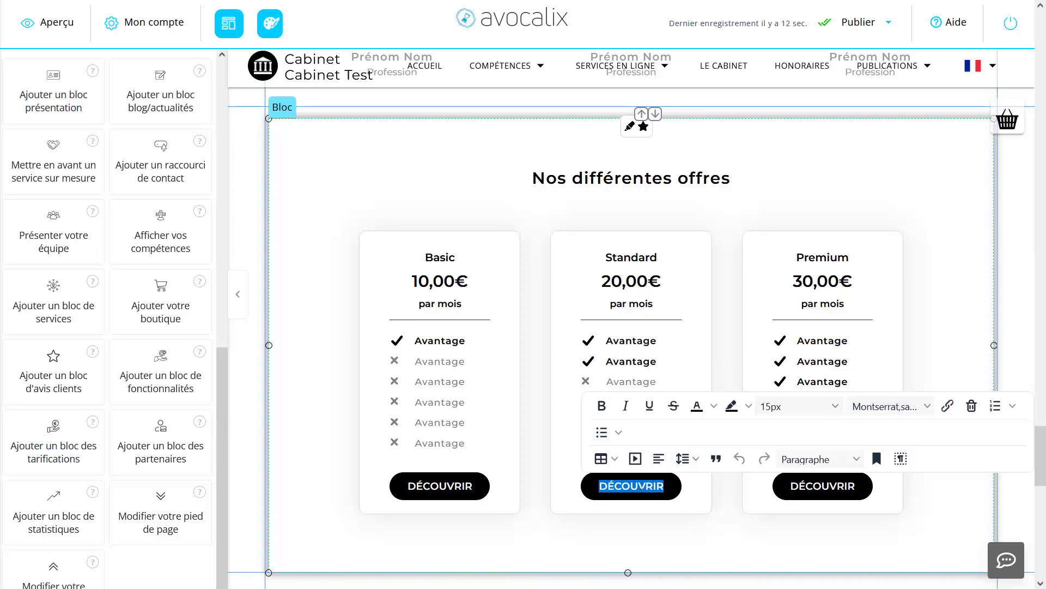
{"action": "left_click", "coordinate": [691, 486]}
{"action": "scroll", "coordinate": [698, 475], "scroll_direction": "down", "scroll_amount": 5}
{"action": "scroll", "coordinate": [698, 474], "scroll_direction": "up", "scroll_amount": 8}
{"action": "scroll", "coordinate": [698, 475], "scroll_direction": "down", "scroll_amount": 2}
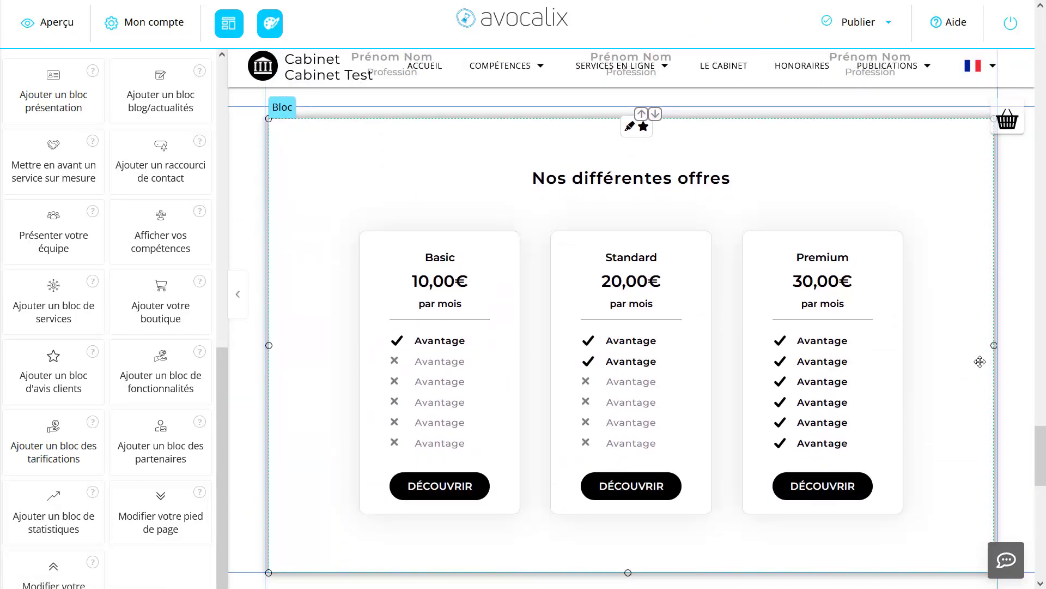
Step: Adjust the pricing block's width and position within its section, and lower its top edge slightly
{"action": "left_click_drag", "start_coordinate": [994, 345], "coordinate": [990, 414]}
{"action": "mouse_move", "coordinate": [921, 380]}
{"action": "left_mouse_down"}
{"action": "mouse_move", "coordinate": [879, 376]}
{"action": "mouse_move", "coordinate": [951, 373]}
{"action": "mouse_move", "coordinate": [941, 375]}
{"action": "left_mouse_up"}
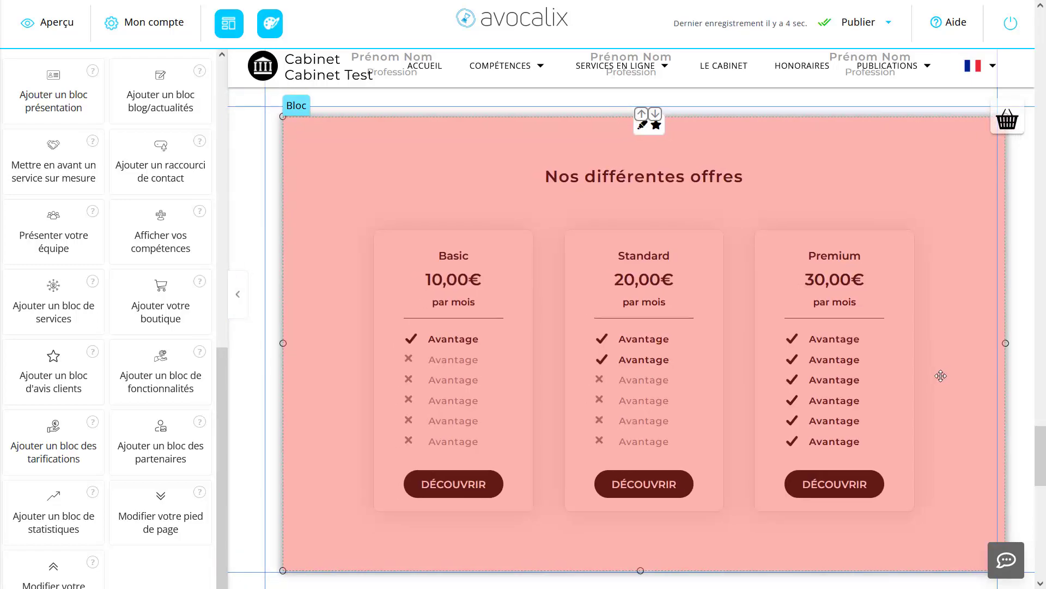
{"action": "left_click_drag", "start_coordinate": [942, 376], "coordinate": [928, 369]}
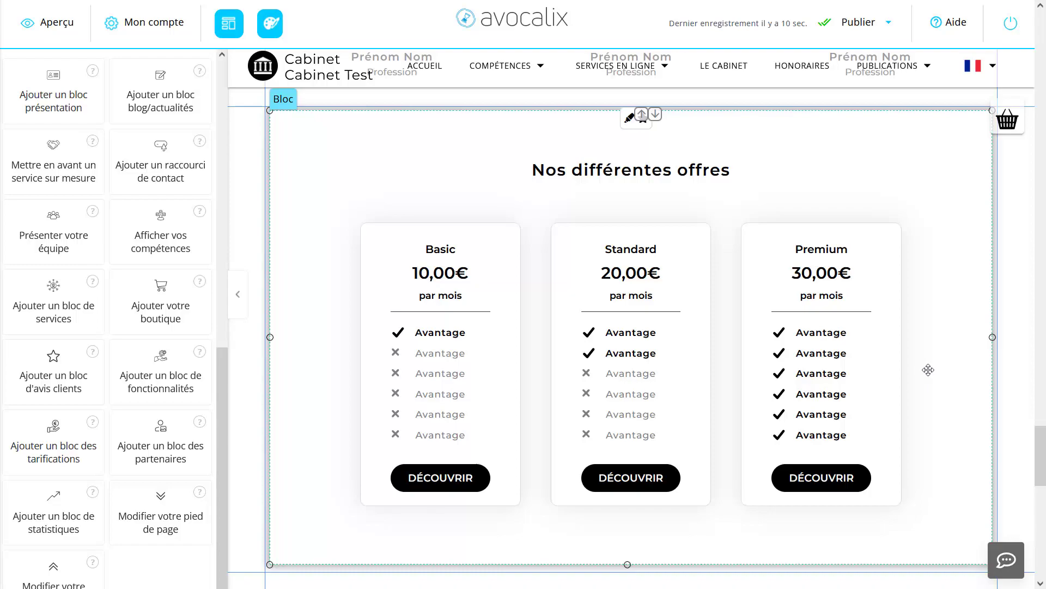
{"action": "scroll", "coordinate": [928, 370], "scroll_direction": "up", "scroll_amount": 3}
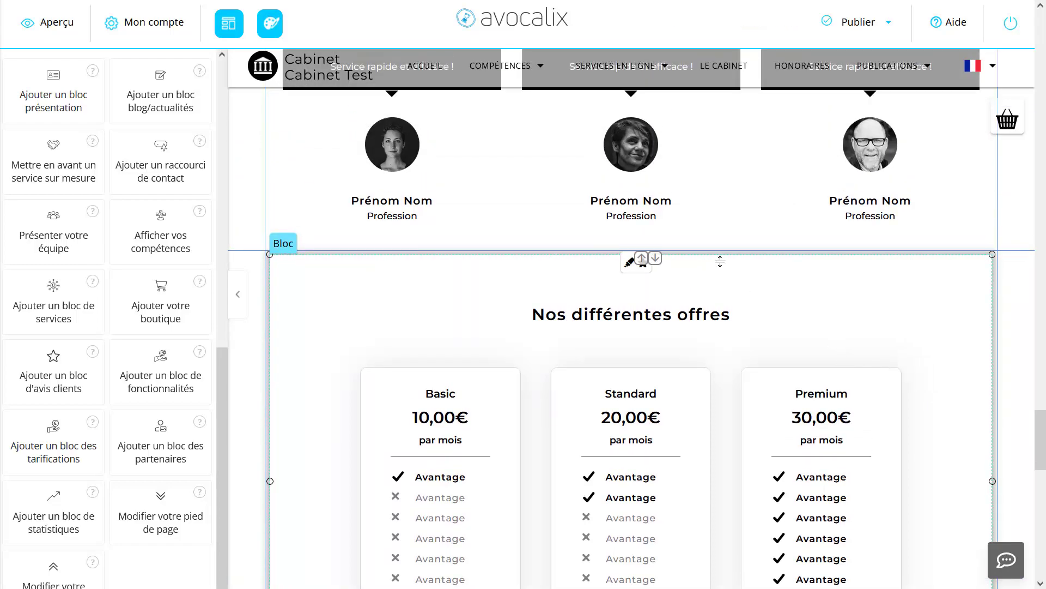
{"action": "left_click_drag", "start_coordinate": [727, 260], "coordinate": [724, 275]}
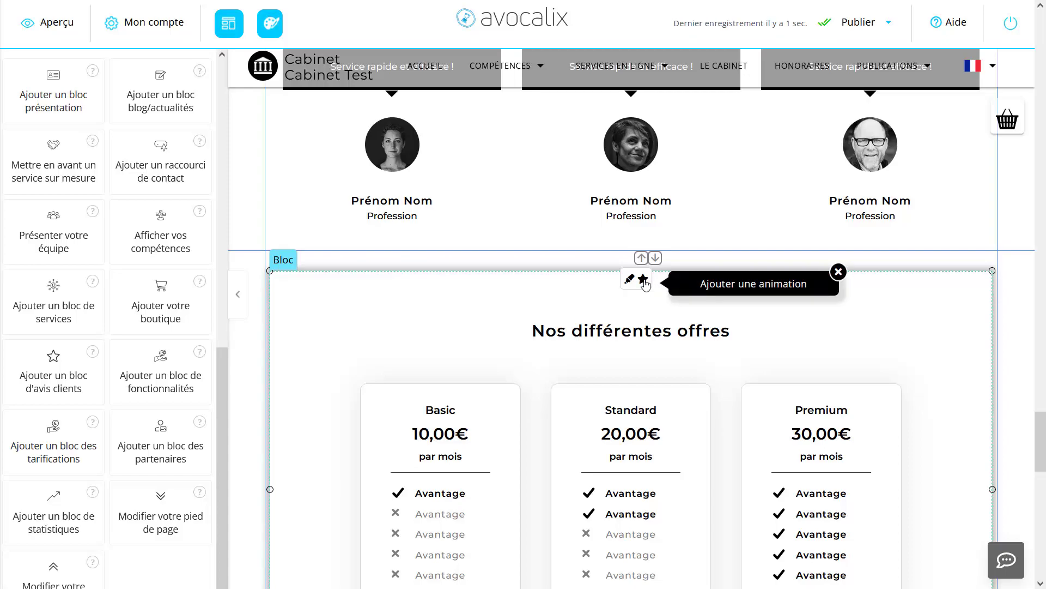
Step: Open the pricing block's animation settings and preview the "Retournement vertical" animation
{"action": "left_click", "coordinate": [643, 280]}
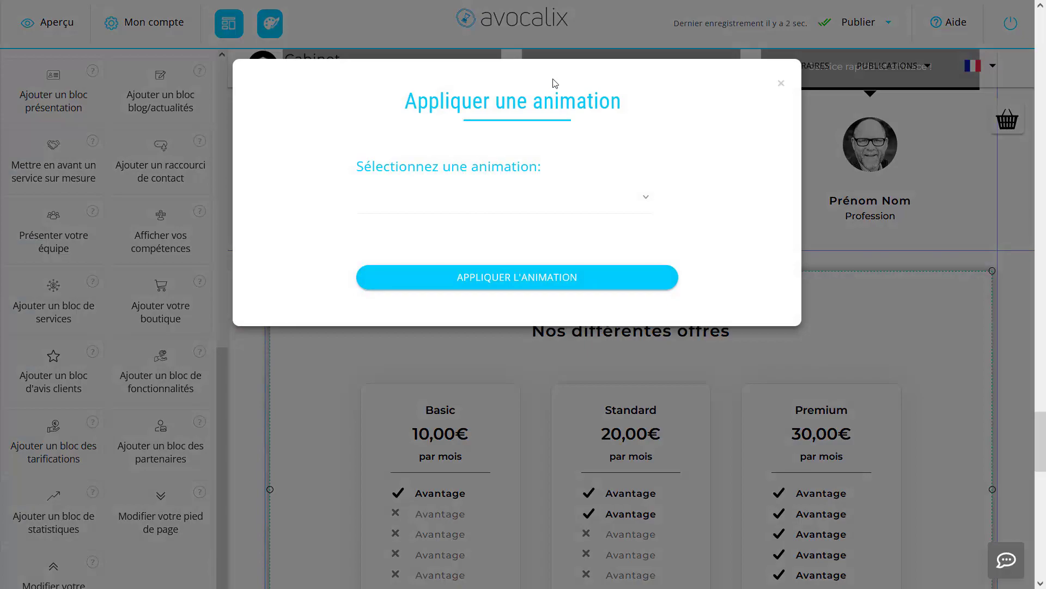
{"action": "left_click", "coordinate": [533, 203]}
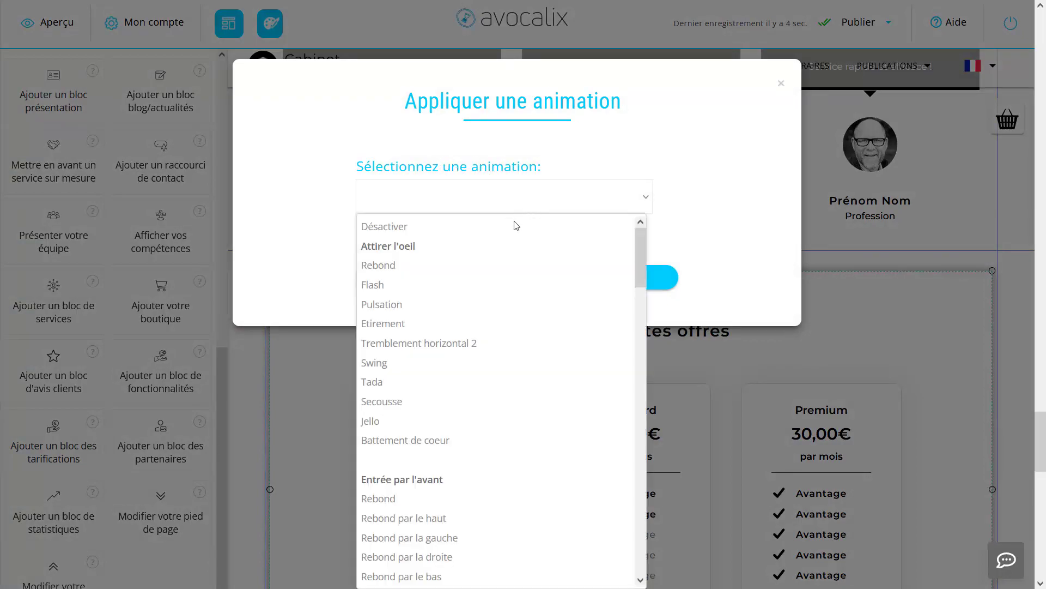
{"action": "scroll", "coordinate": [538, 422], "scroll_direction": "down", "scroll_amount": 8}
{"action": "scroll", "coordinate": [538, 420], "scroll_direction": "down", "scroll_amount": 8}
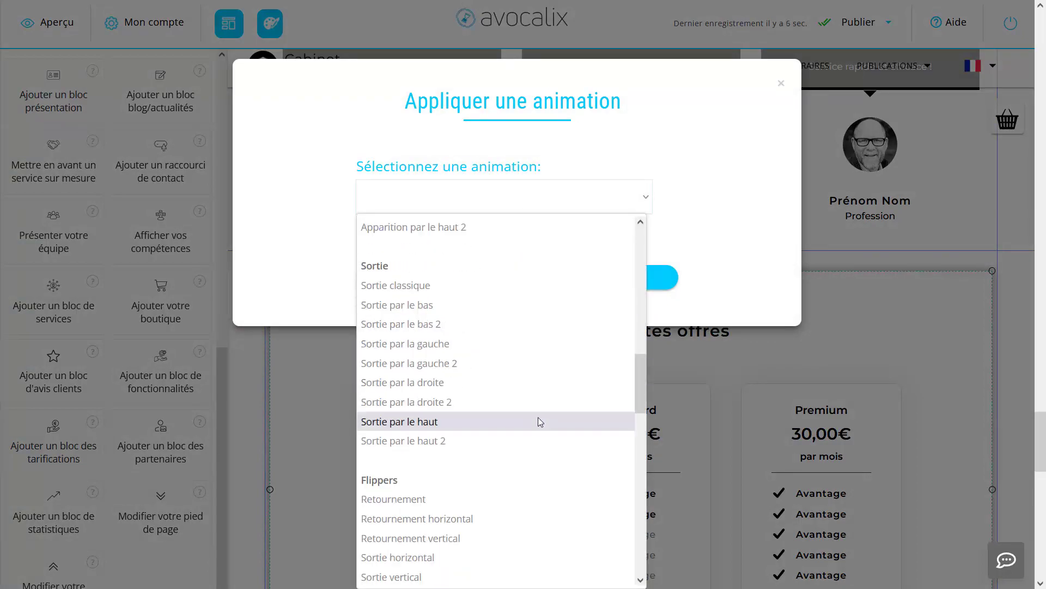
{"action": "left_click", "coordinate": [457, 309]}
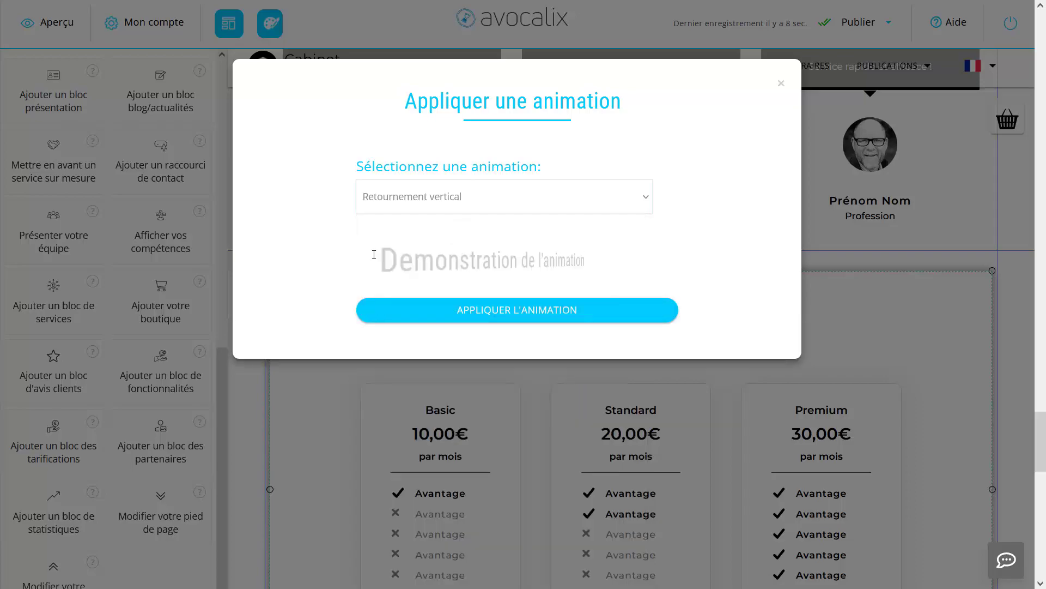
Step: Change the animation to "Rebond par le haut" and apply it to the pricing block
{"action": "left_click", "coordinate": [477, 199]}
{"action": "scroll", "coordinate": [448, 349], "scroll_direction": "up", "scroll_amount": 10}
{"action": "left_click", "coordinate": [423, 324]}
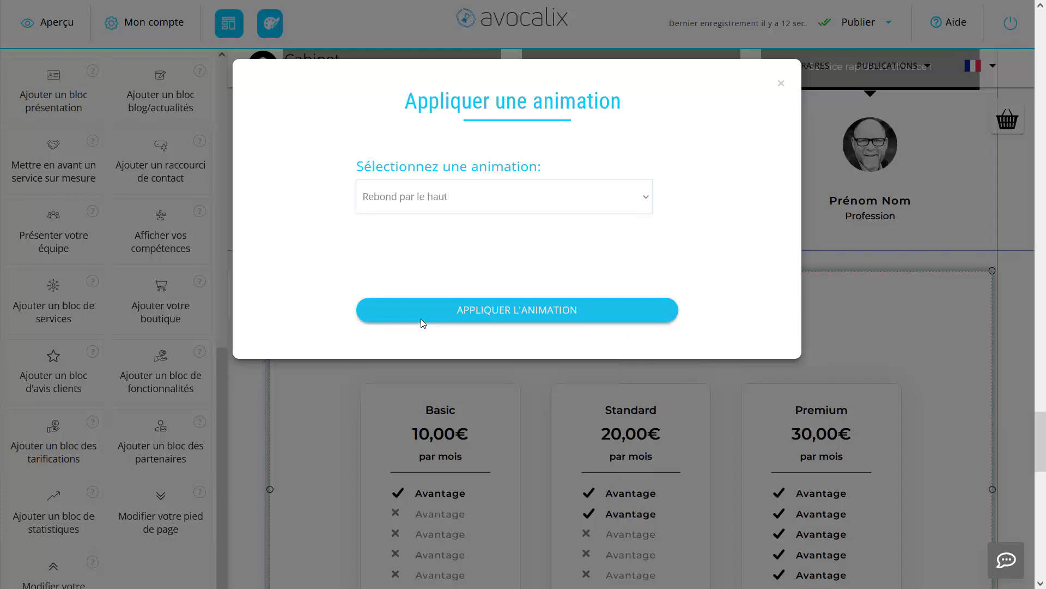
{"action": "left_click", "coordinate": [470, 319]}
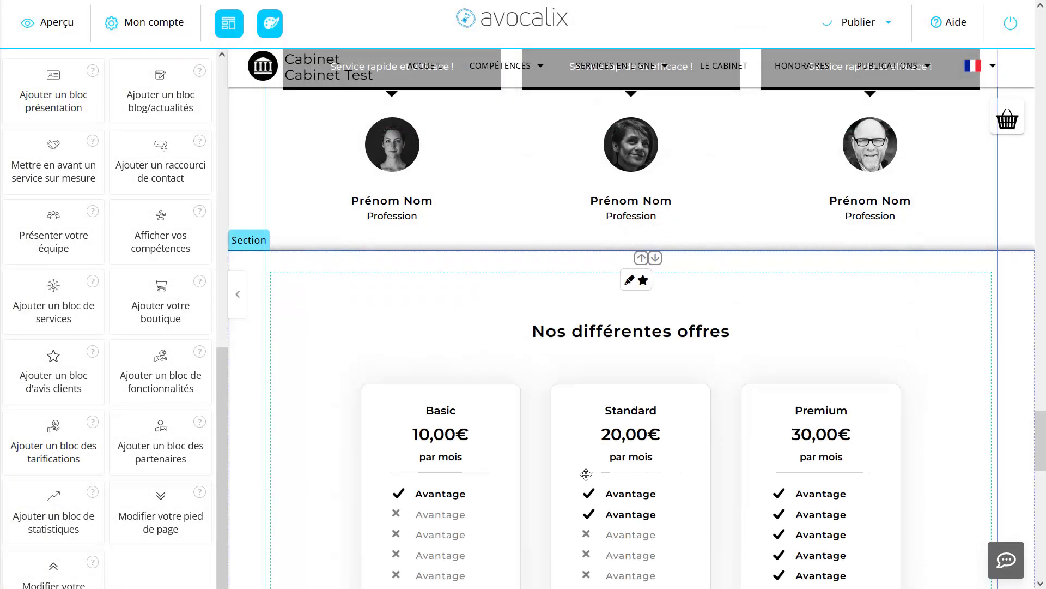
Step: Check how the pricing block's entrance animation plays each time the block comes back into view
{"action": "scroll", "coordinate": [518, 347], "scroll_direction": "up", "scroll_amount": 5}
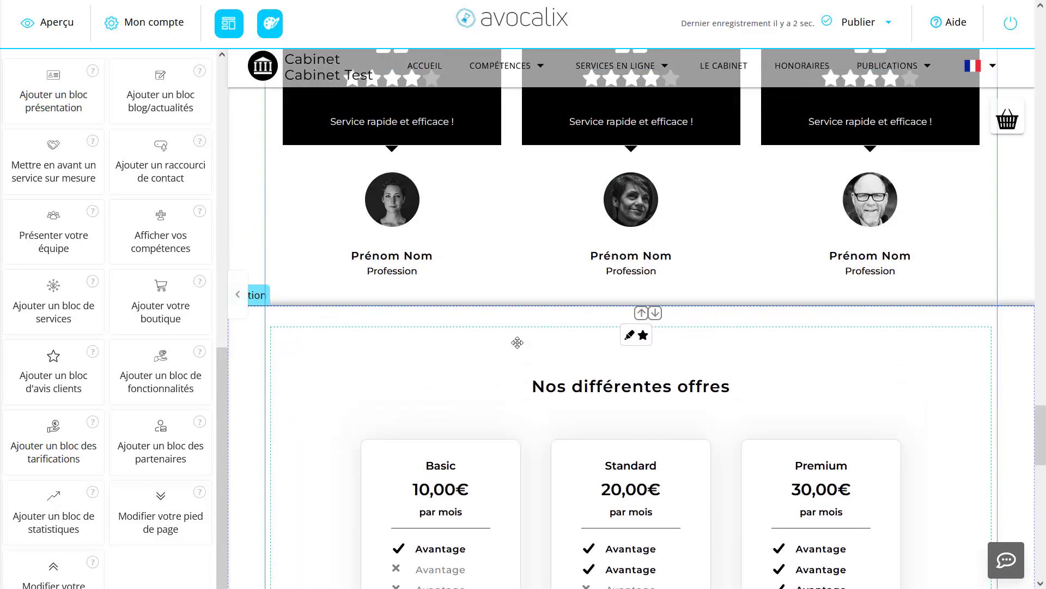
{"action": "scroll", "coordinate": [518, 348], "scroll_direction": "down", "scroll_amount": 8}
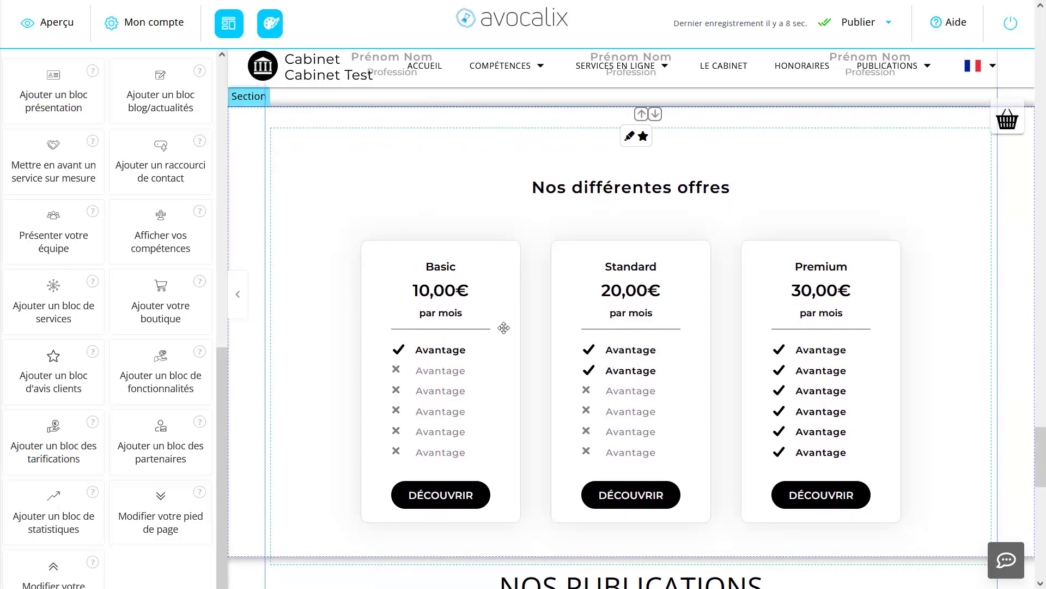
{"action": "scroll", "coordinate": [460, 328], "scroll_direction": "up", "scroll_amount": 6}
{"action": "scroll", "coordinate": [454, 330], "scroll_direction": "down", "scroll_amount": 6}
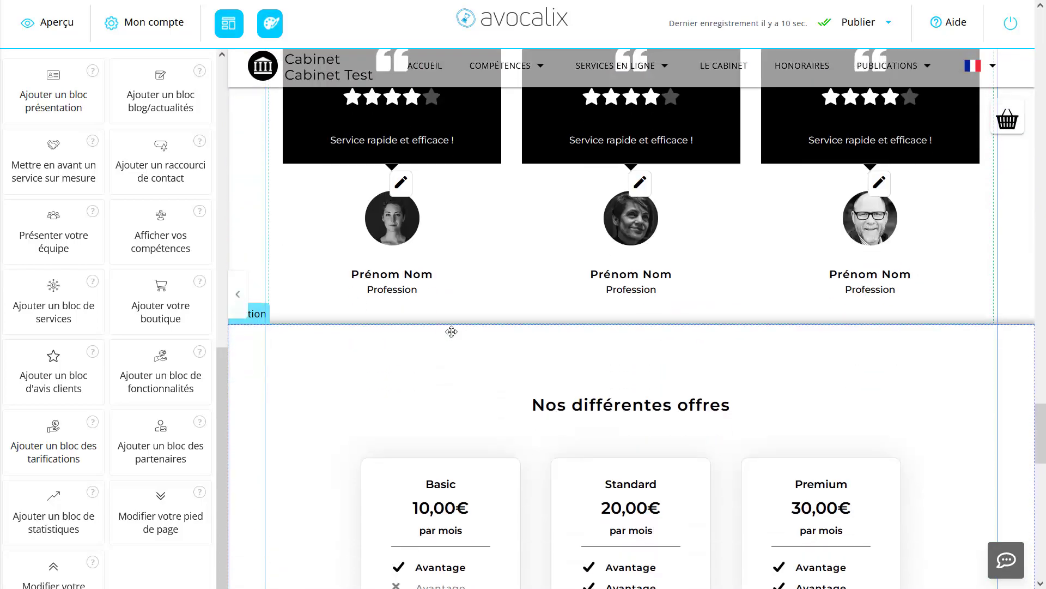
{"action": "scroll", "coordinate": [603, 368], "scroll_direction": "up", "scroll_amount": 5}
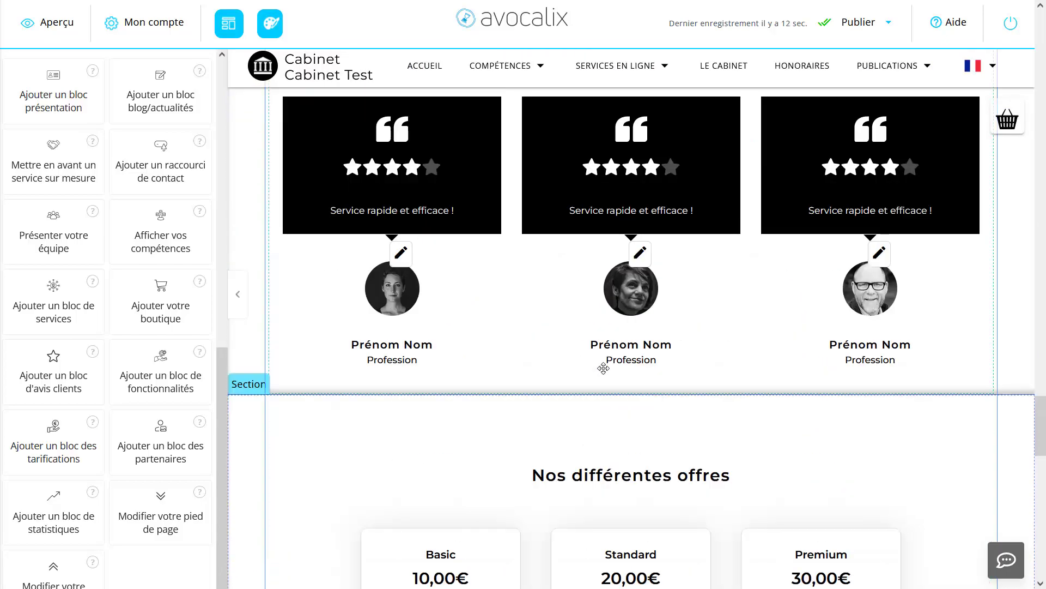
{"action": "scroll", "coordinate": [603, 369], "scroll_direction": "down", "scroll_amount": 5}
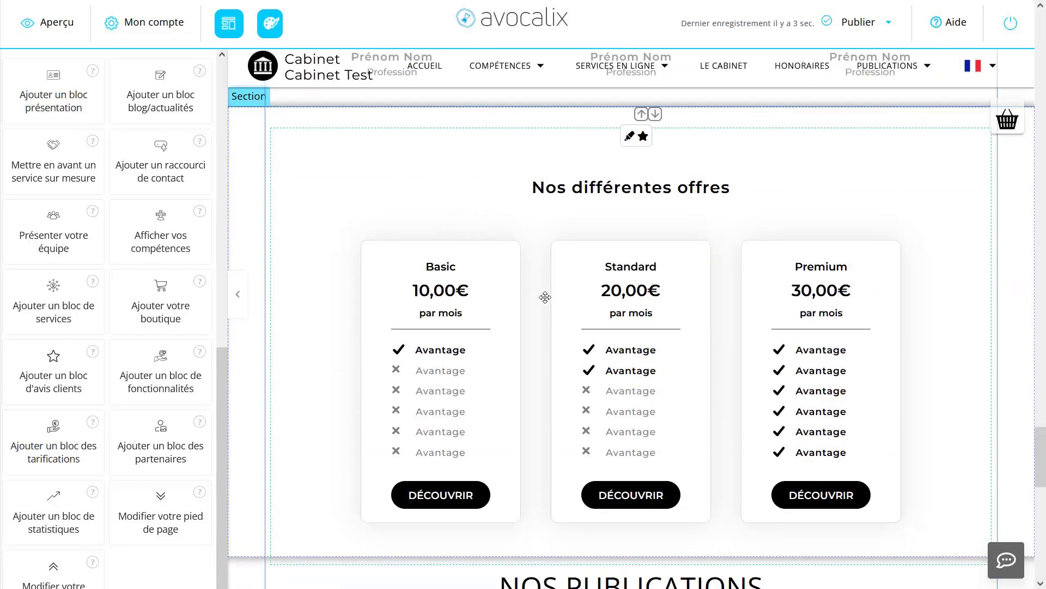
{"action": "scroll", "coordinate": [542, 295], "scroll_direction": "up", "scroll_amount": 7}
{"action": "scroll", "coordinate": [545, 300], "scroll_direction": "down", "scroll_amount": 4}
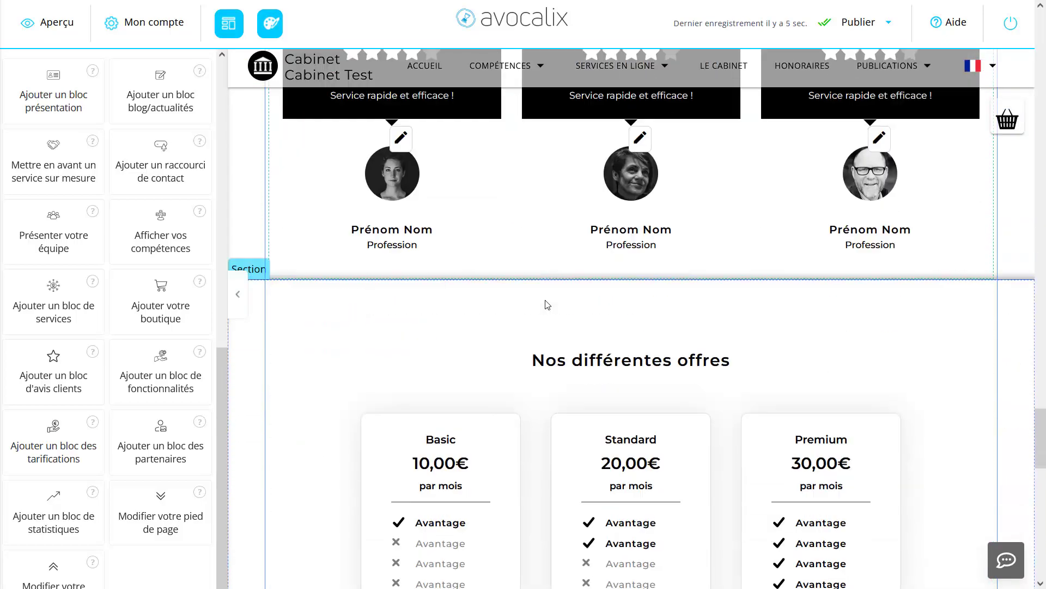
{"action": "scroll", "coordinate": [545, 300], "scroll_direction": "down", "scroll_amount": 4}
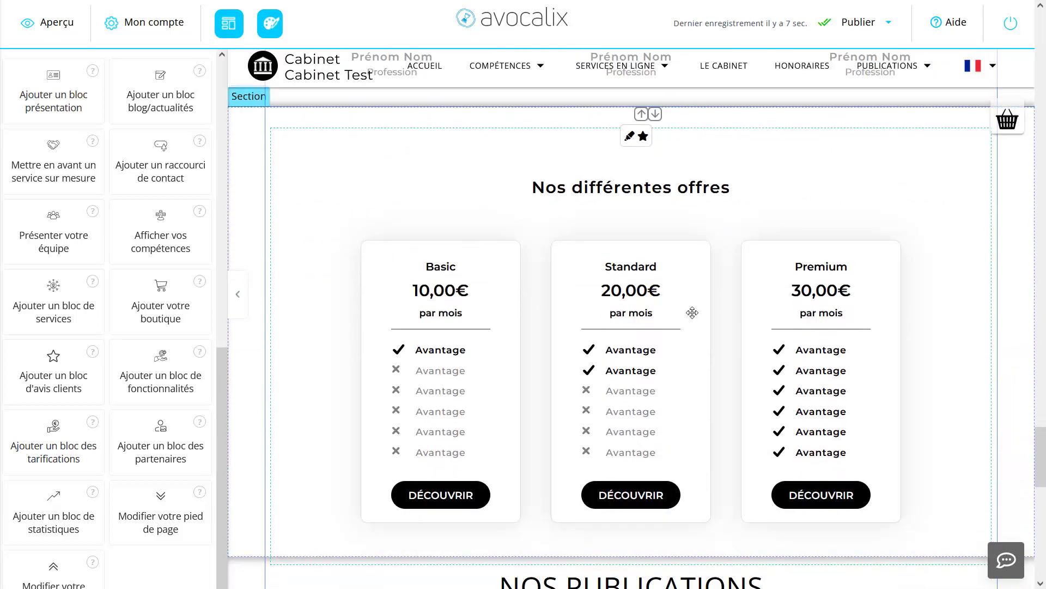